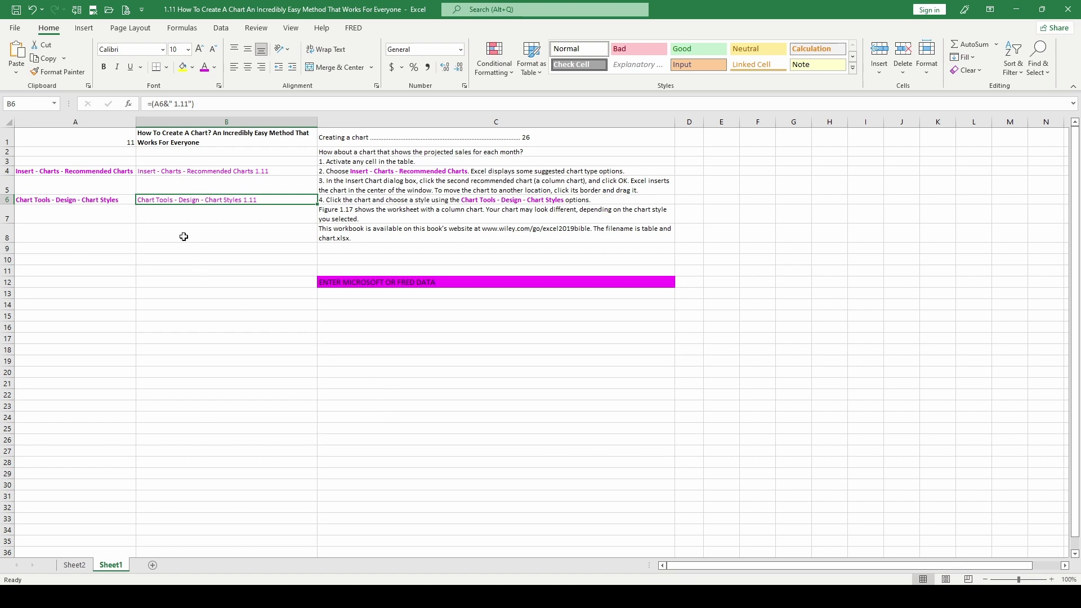
- Preview the recommended charts for the selected cell on Sheet1 and dismiss the dialog without inserting a chart
click(84, 28)
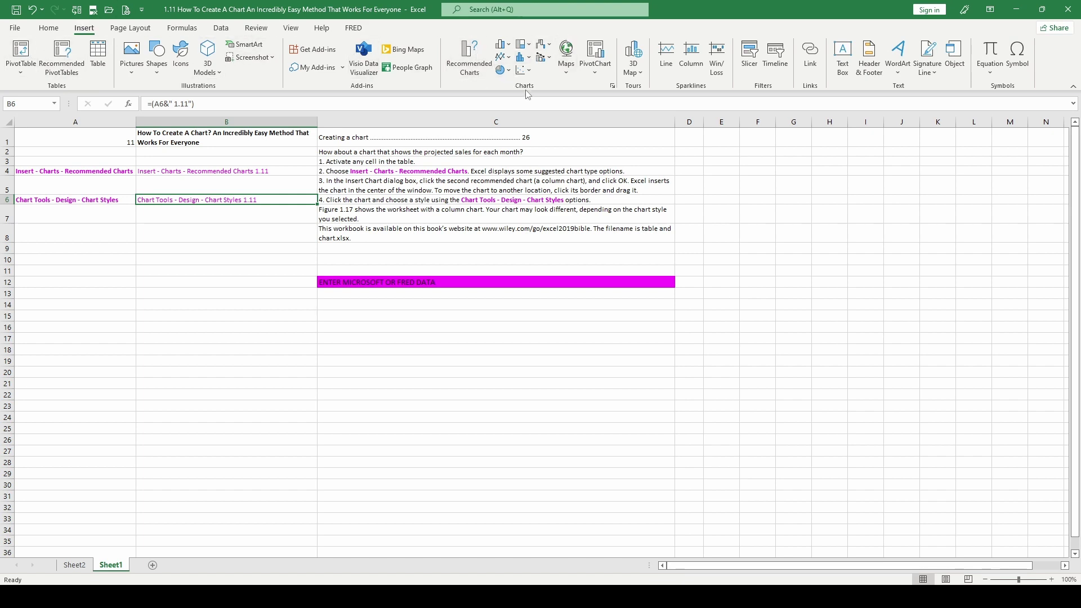
click(467, 74)
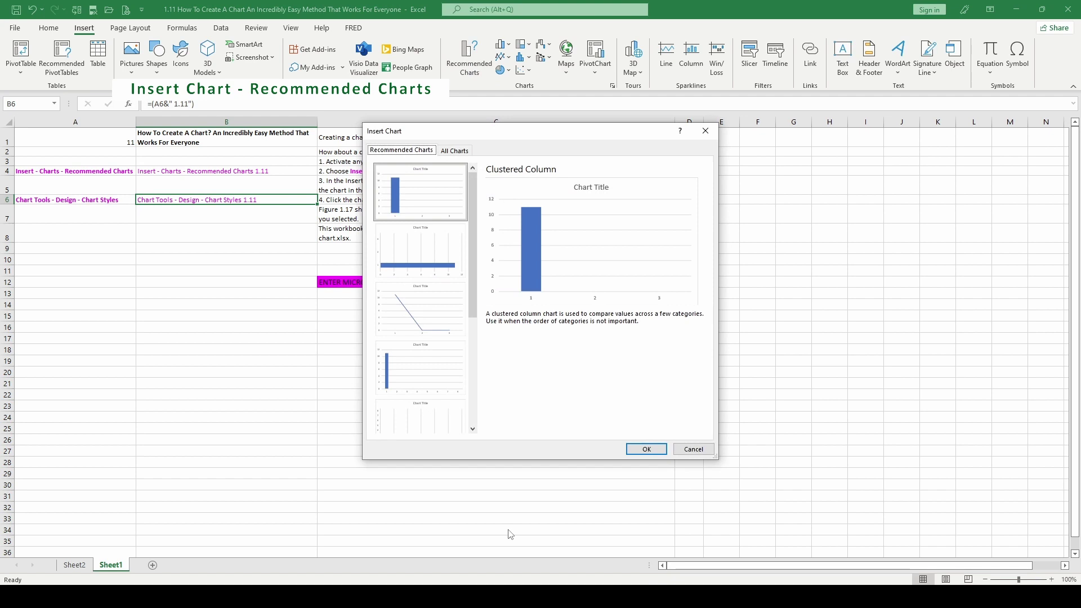
drag(541, 142, 780, 167)
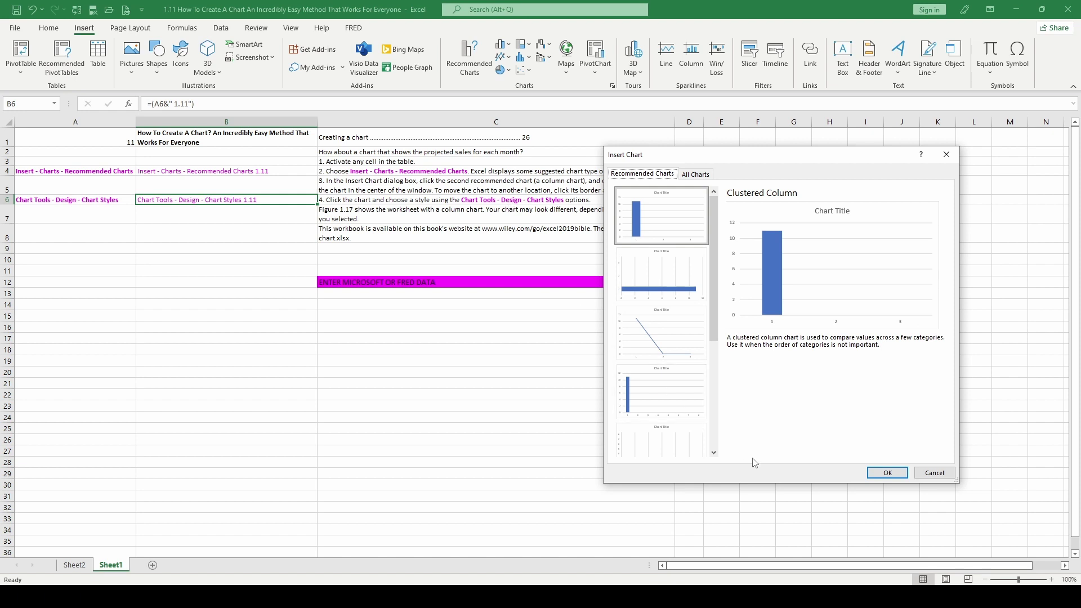
click(934, 476)
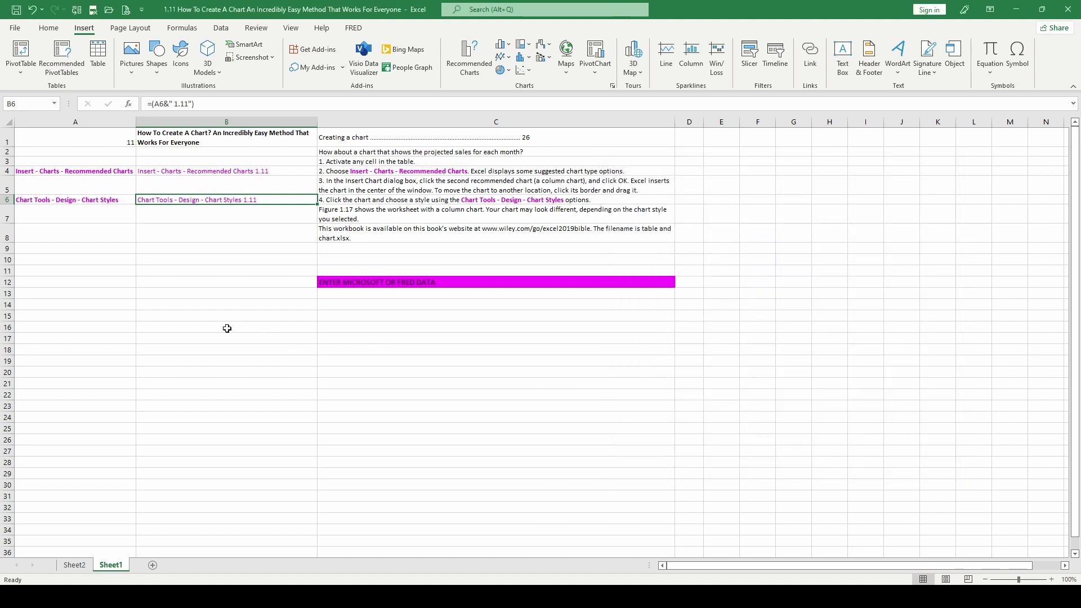
- Switch to Sheet2 and look over the crude oil price data and the FRED add-in's commands
key(ctrl+Page_Up)
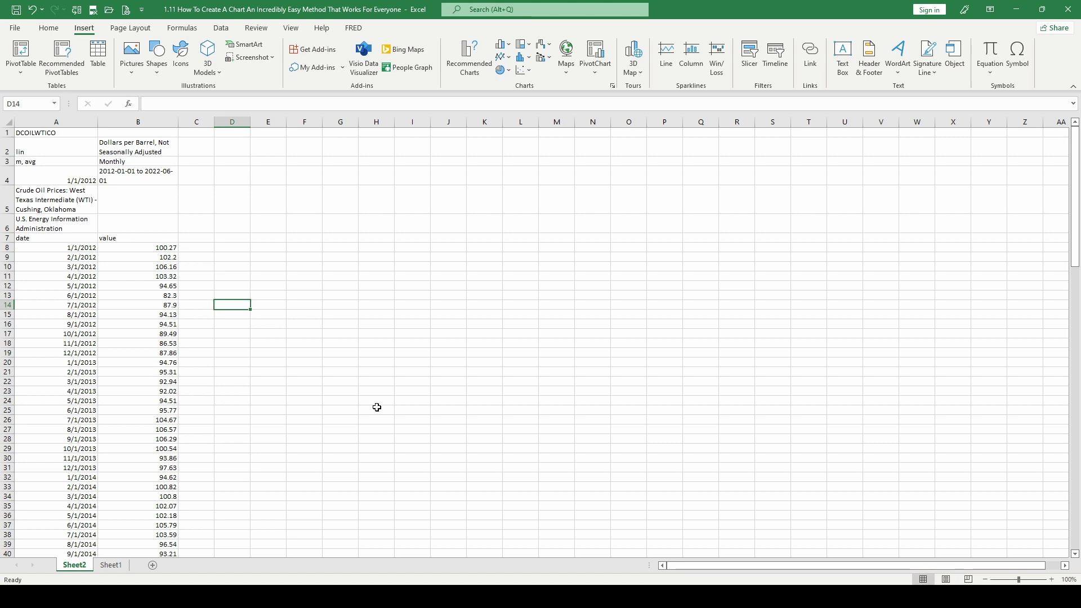
click(358, 30)
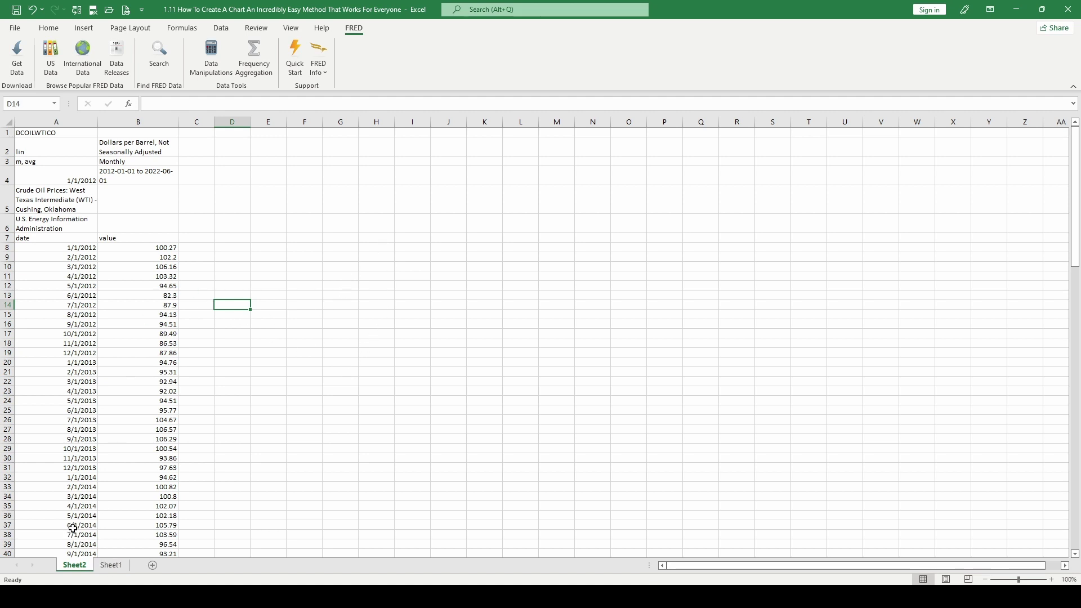
scroll(223, 393, down, 20)
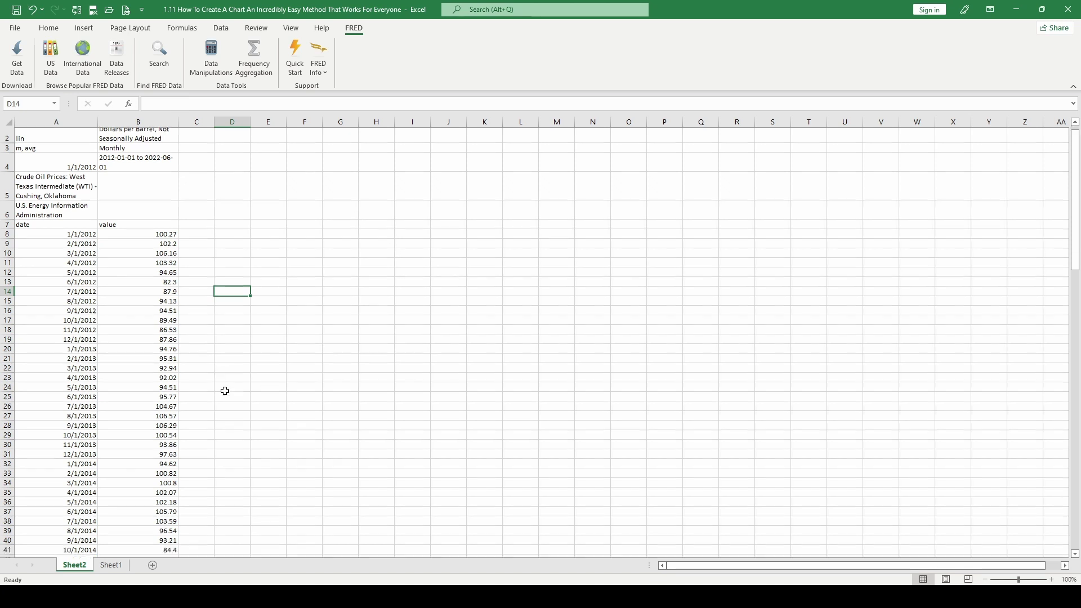
scroll(223, 393, up, 20)
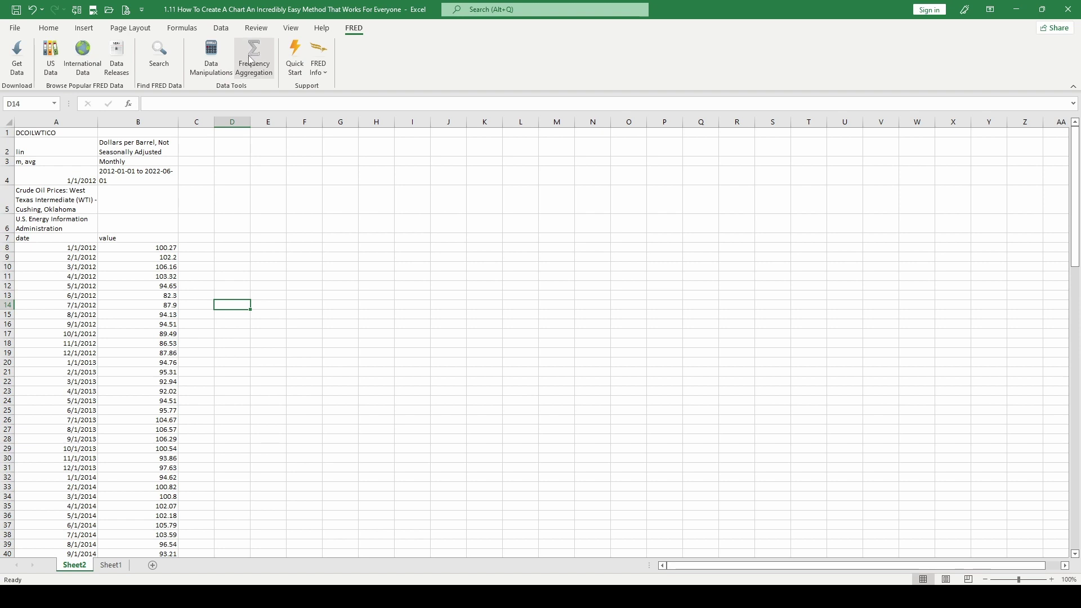
click(55, 31)
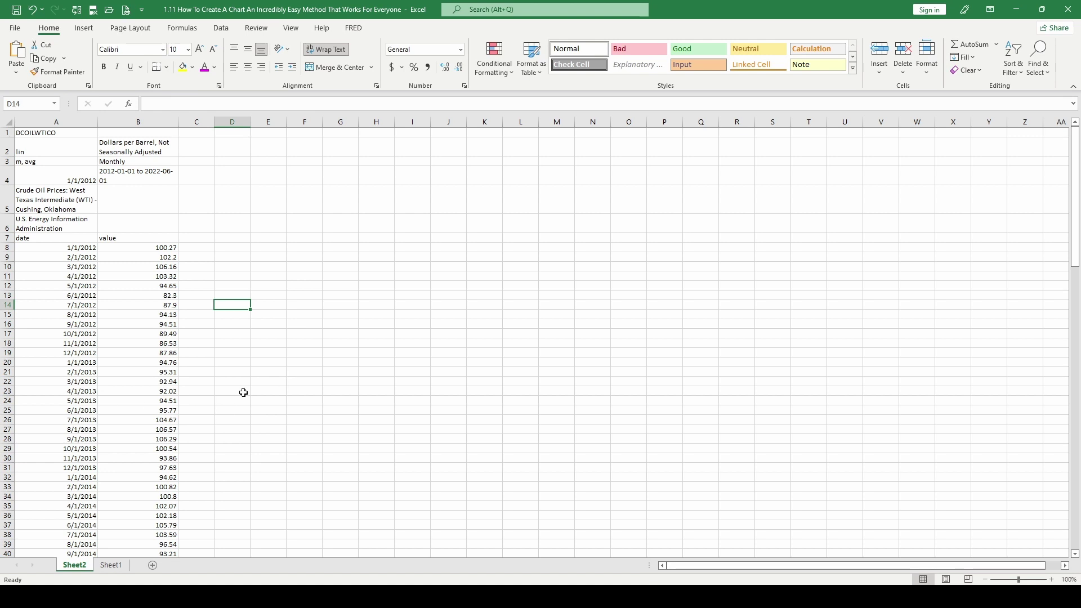
- Split the worksheet at cell D22 and remove the vertical divider, keeping the upper and lower panes
right_click(242, 394)
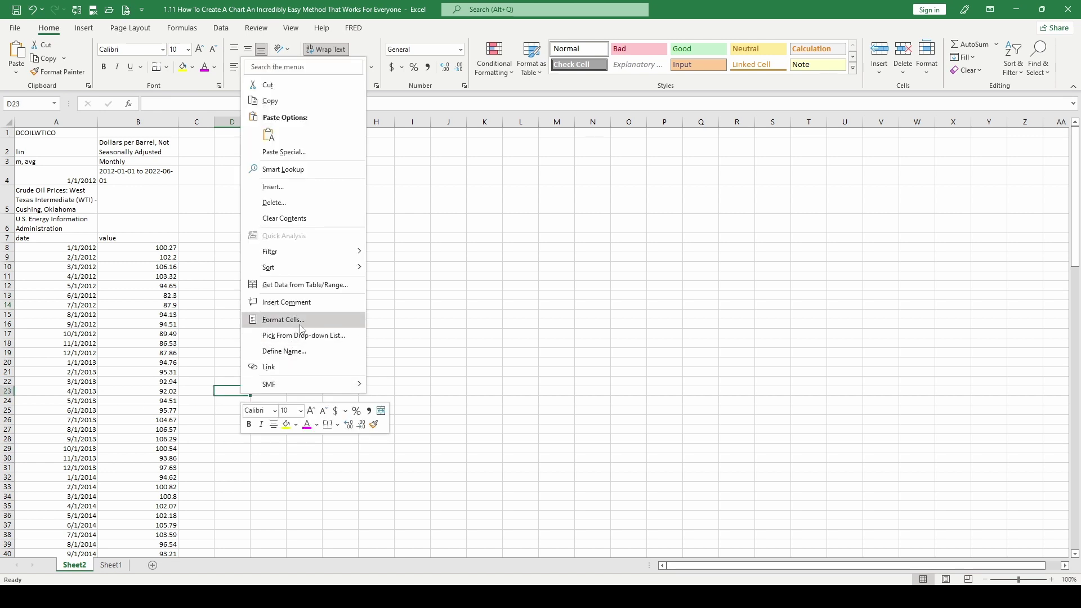
key(Escape)
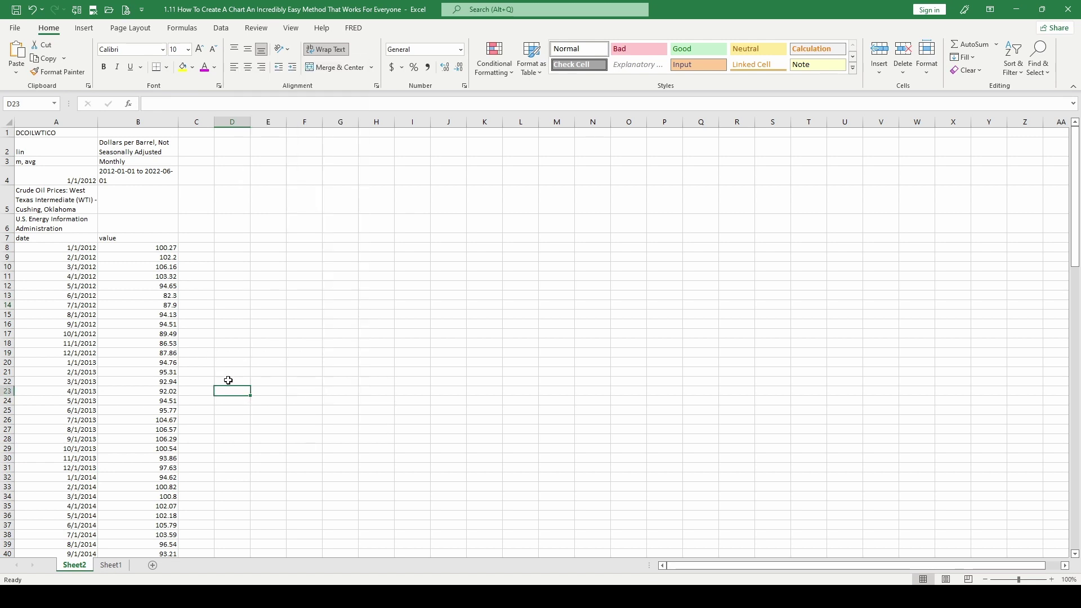
click(228, 381)
click(290, 28)
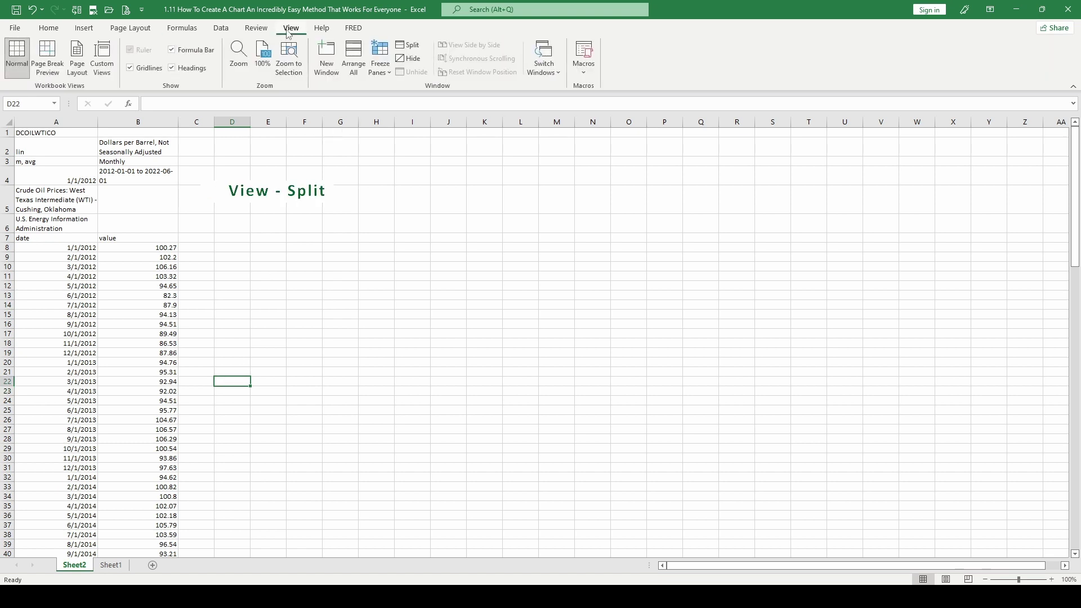
click(411, 47)
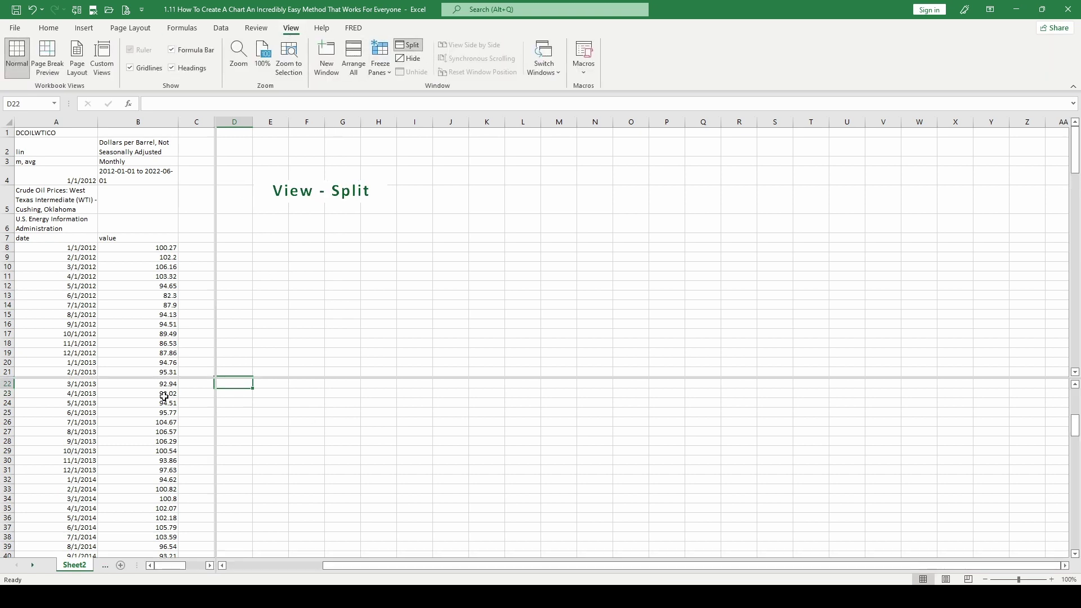
double_click(216, 336)
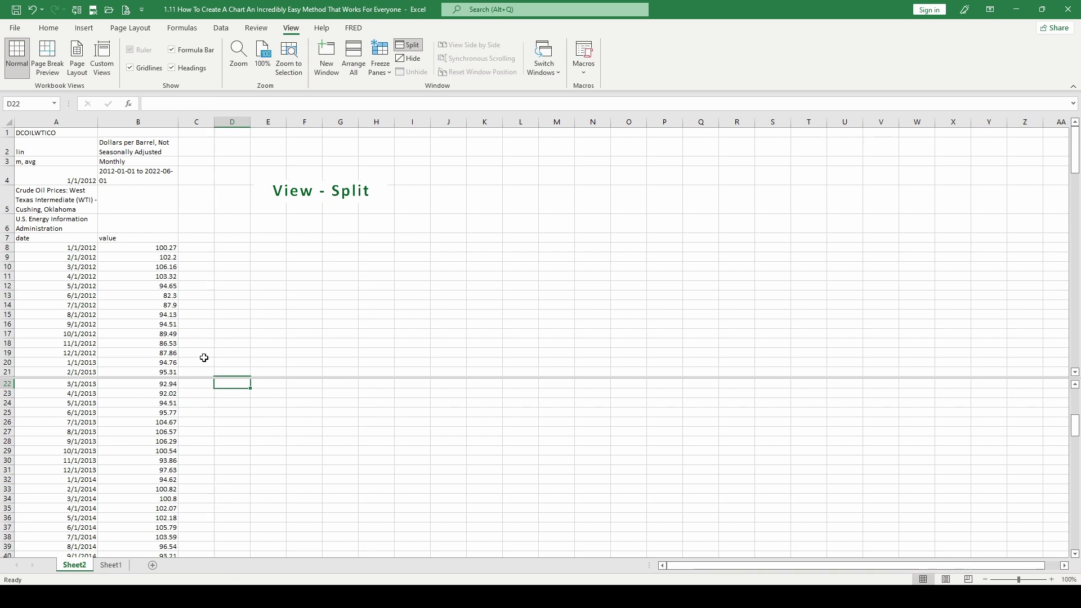
- View the last price rows in the lower pane and remove the horizontal split
click(169, 440)
scroll(169, 439, down, 5)
scroll(174, 255, down, 14)
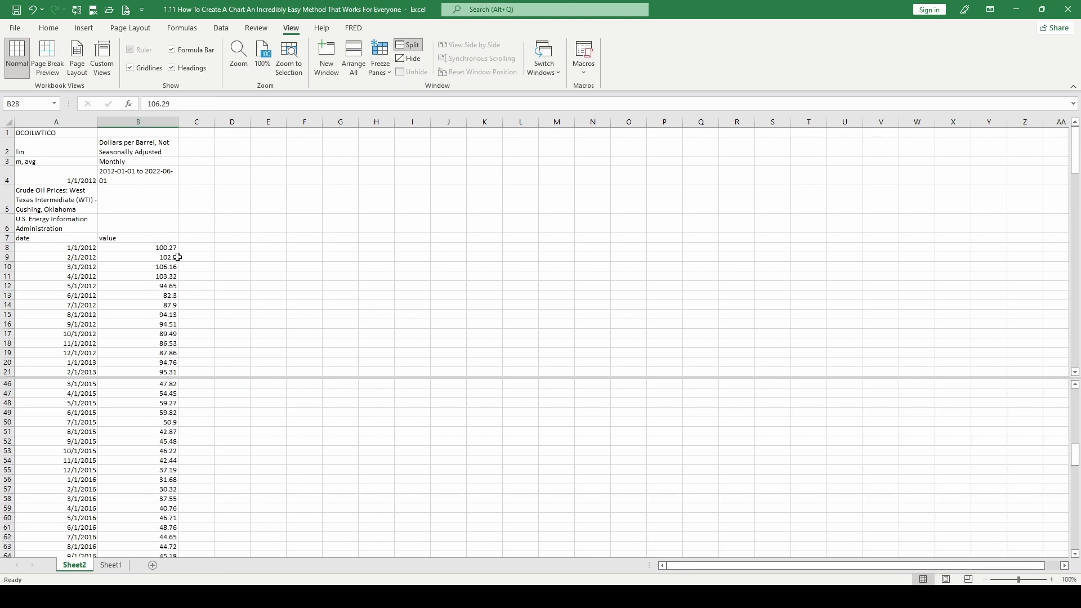
scroll(162, 448, down, 14)
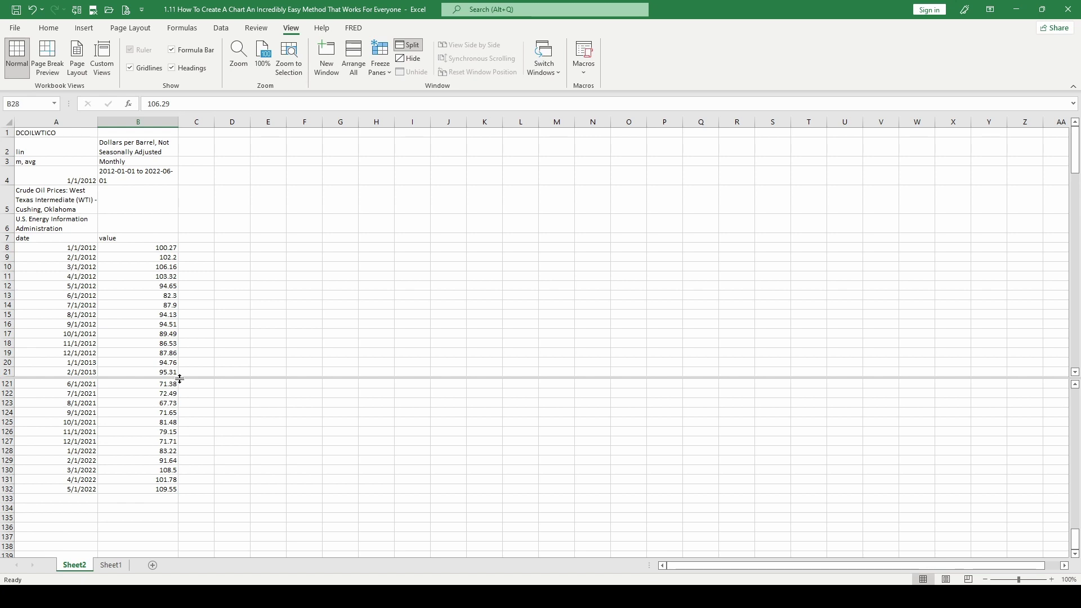
click(161, 440)
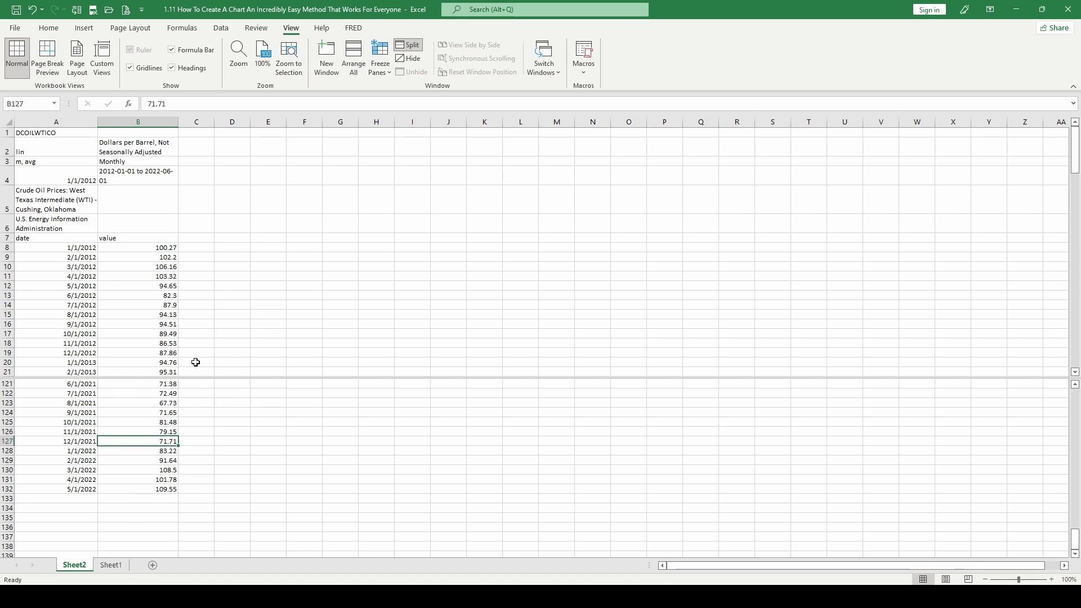
double_click(344, 377)
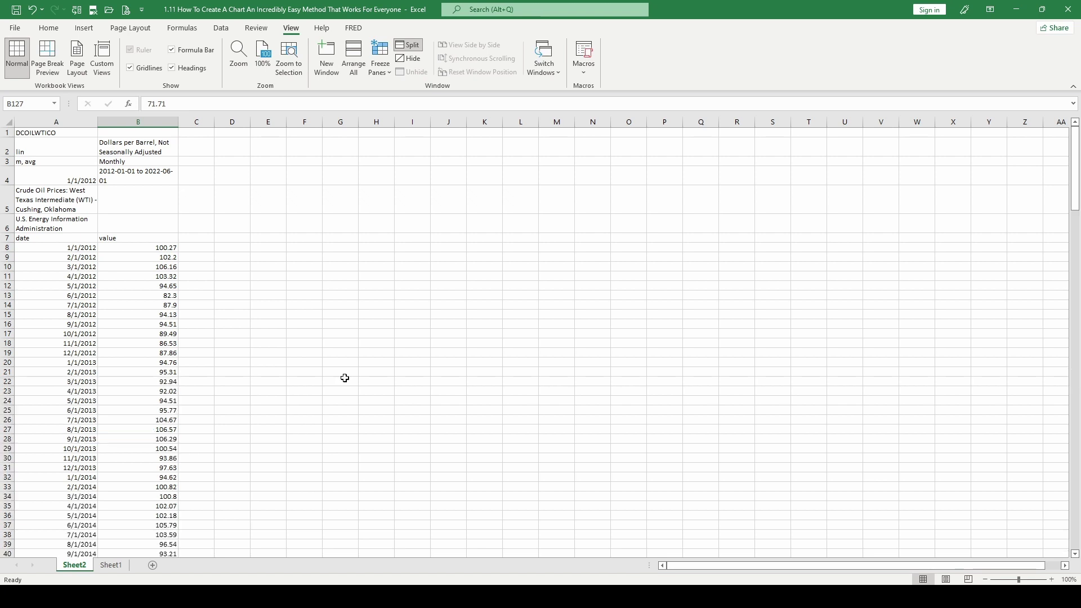
- Split the worksheet into panes again and remove the horizontal divider, keeping the two side-by-side panes
click(409, 45)
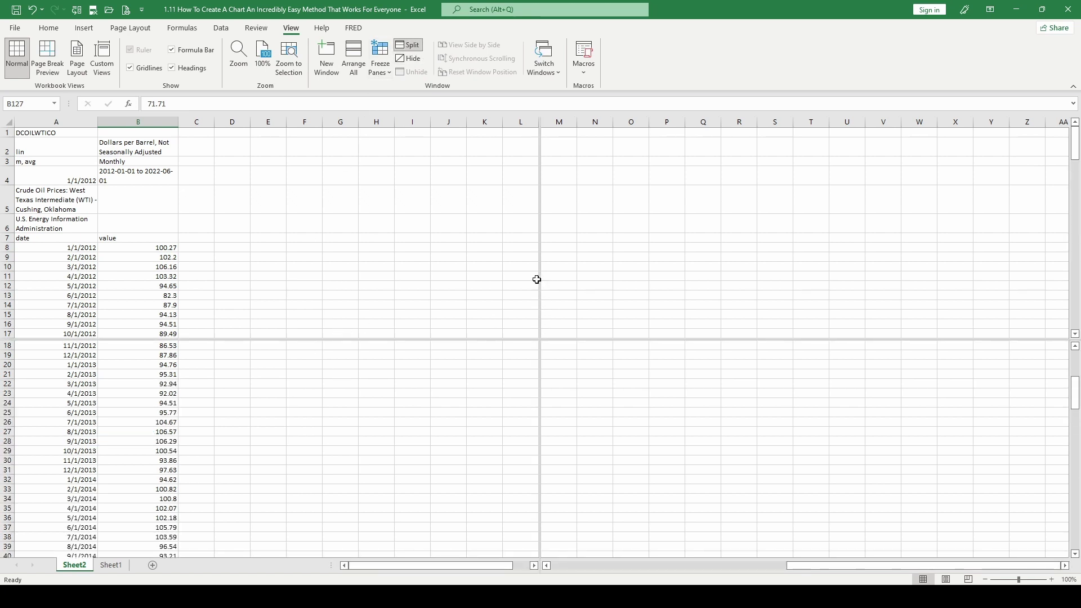
double_click(485, 338)
click(593, 392)
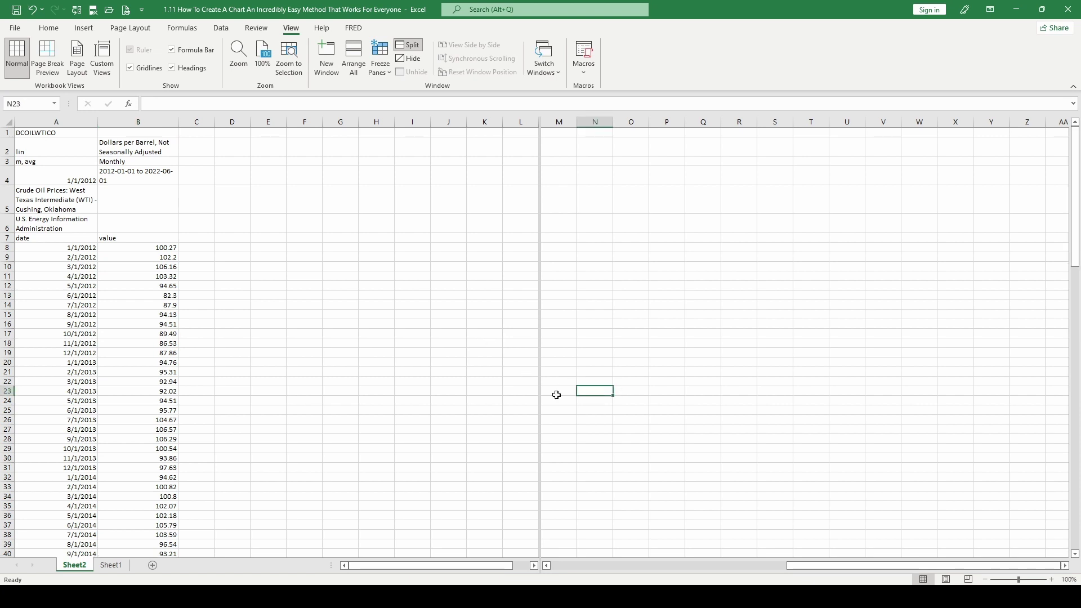
click(501, 381)
click(642, 390)
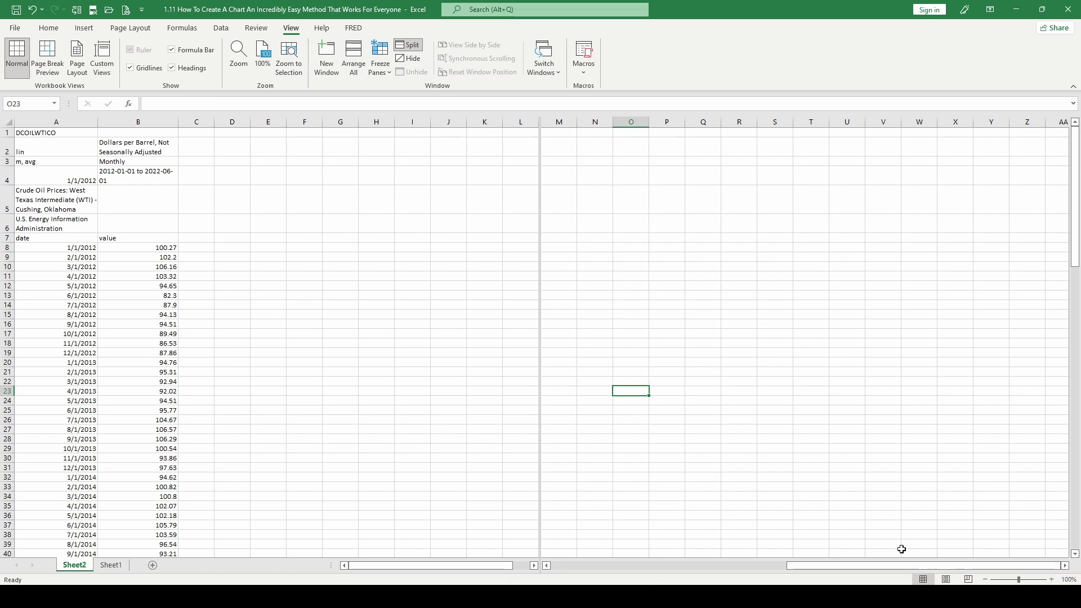
- View different columns in the second side-by-side pane and remove the split from the worksheet
drag(957, 565, 1024, 567)
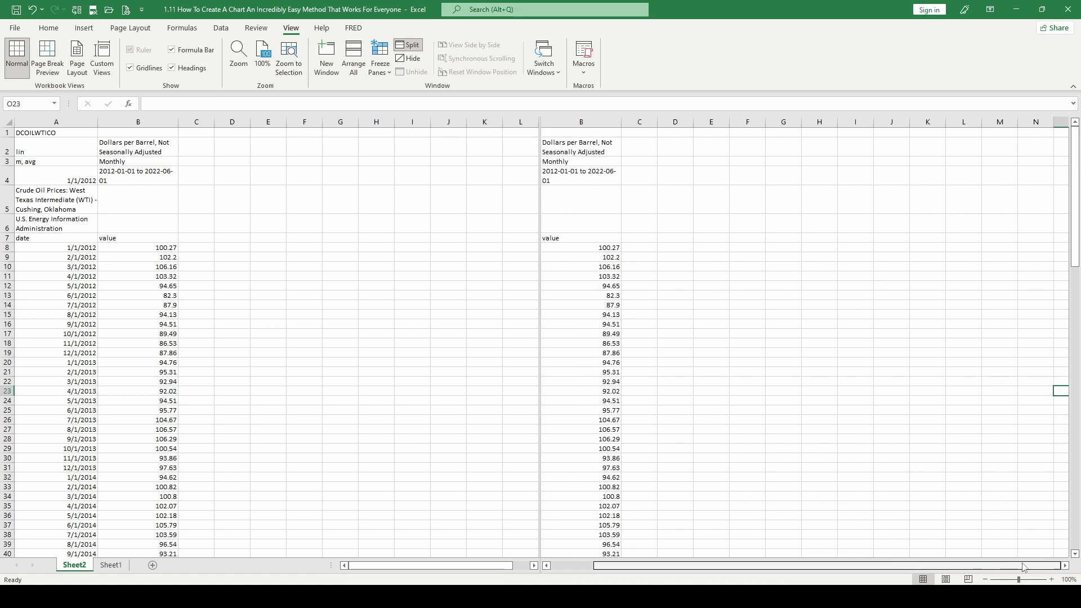
click(1066, 567)
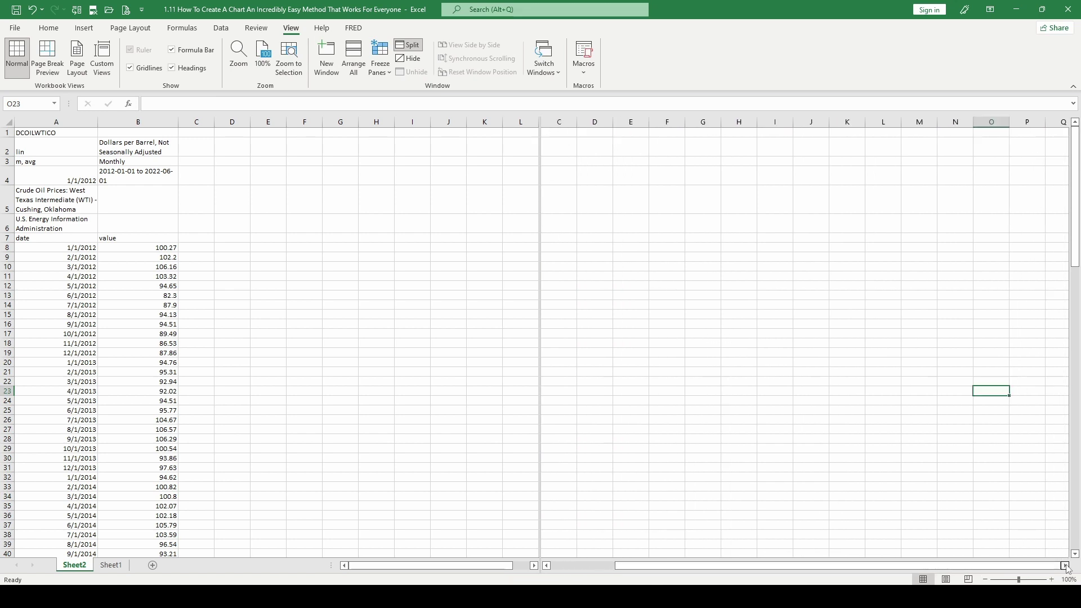
click(674, 402)
drag(836, 567, 608, 567)
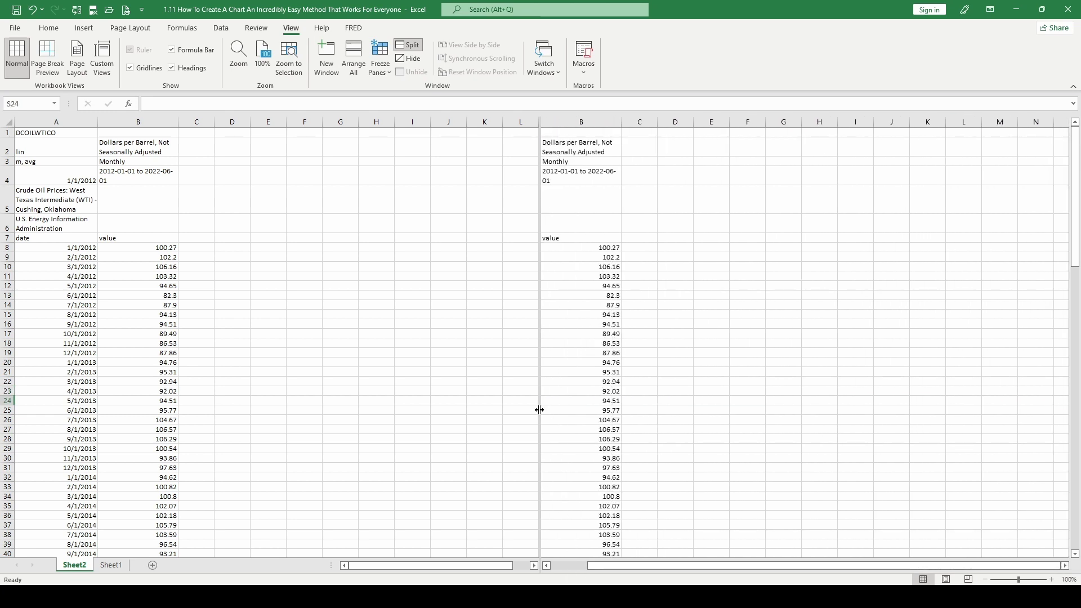
click(406, 46)
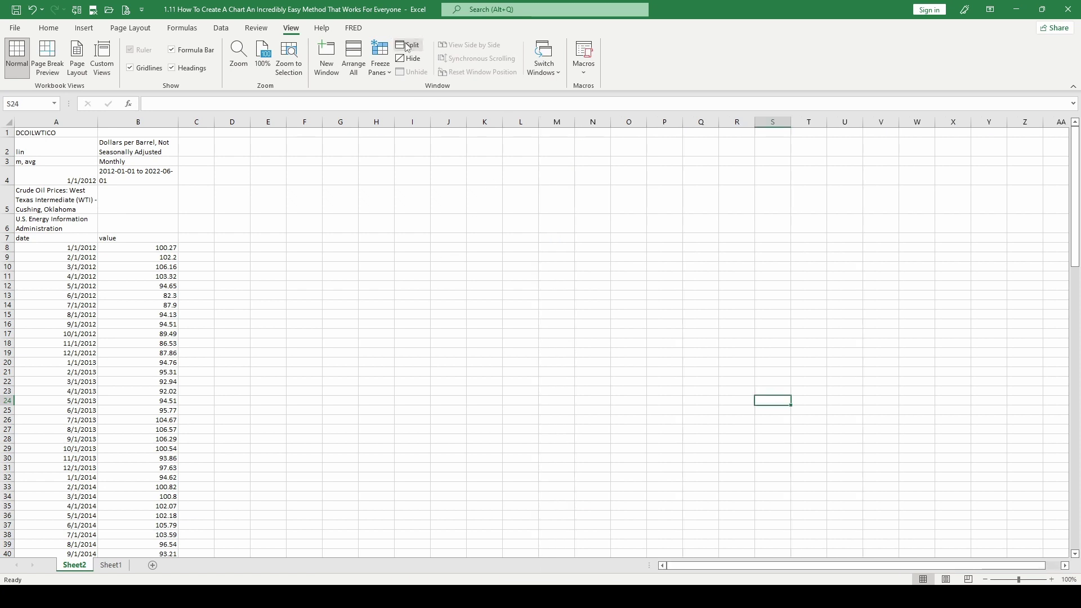
- Split the worksheet at cell S24 and remove the vertical divider, keeping the upper and lower panes
click(406, 47)
click(406, 46)
click(406, 46)
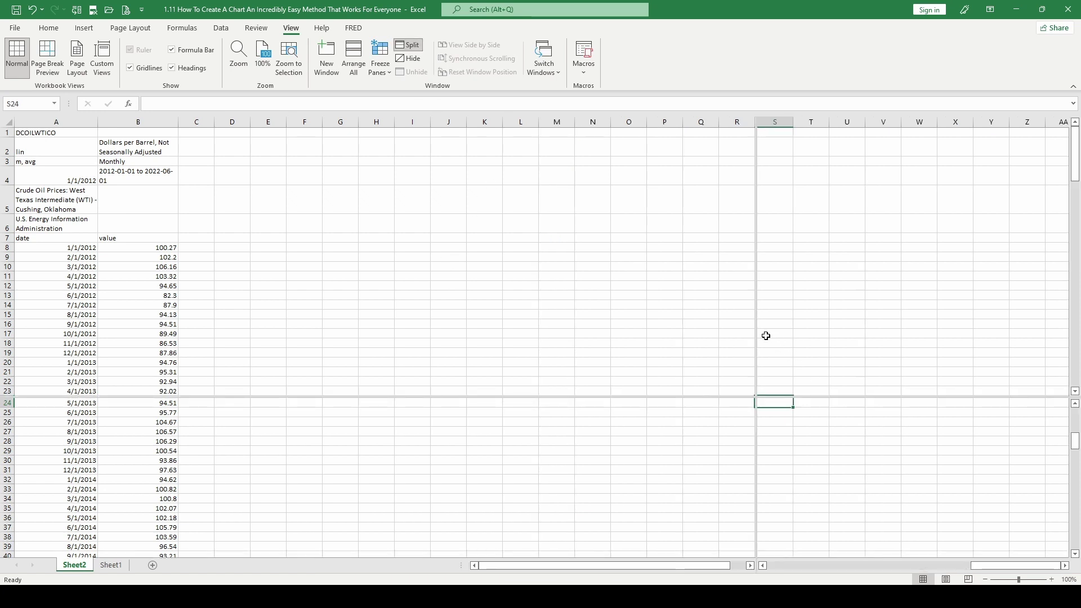
double_click(756, 320)
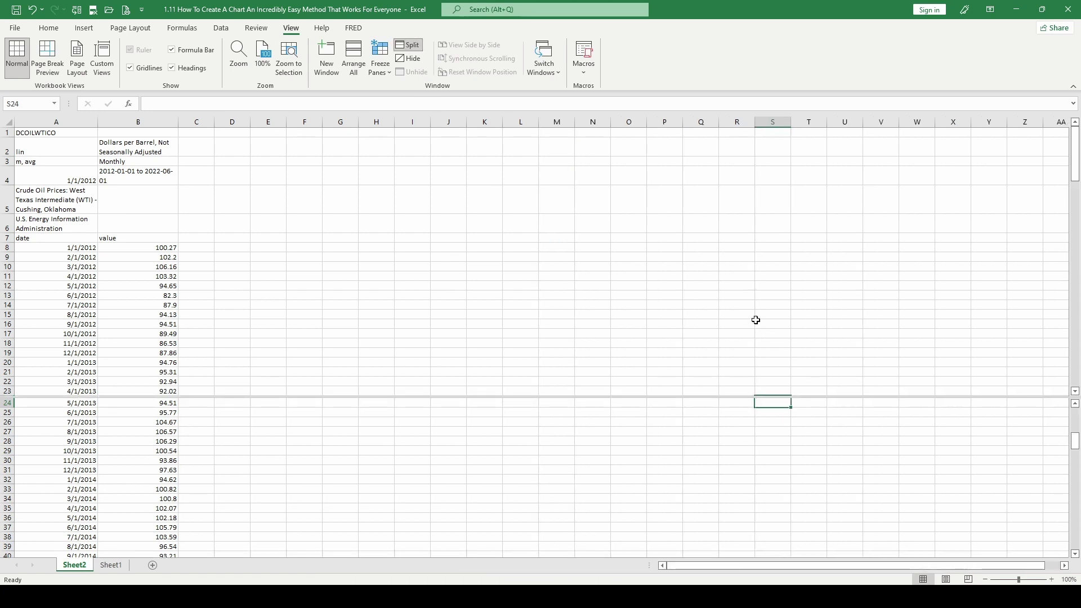
- Jump between the last filled row and the header of the value column, ending below the data in the lower pane
click(157, 527)
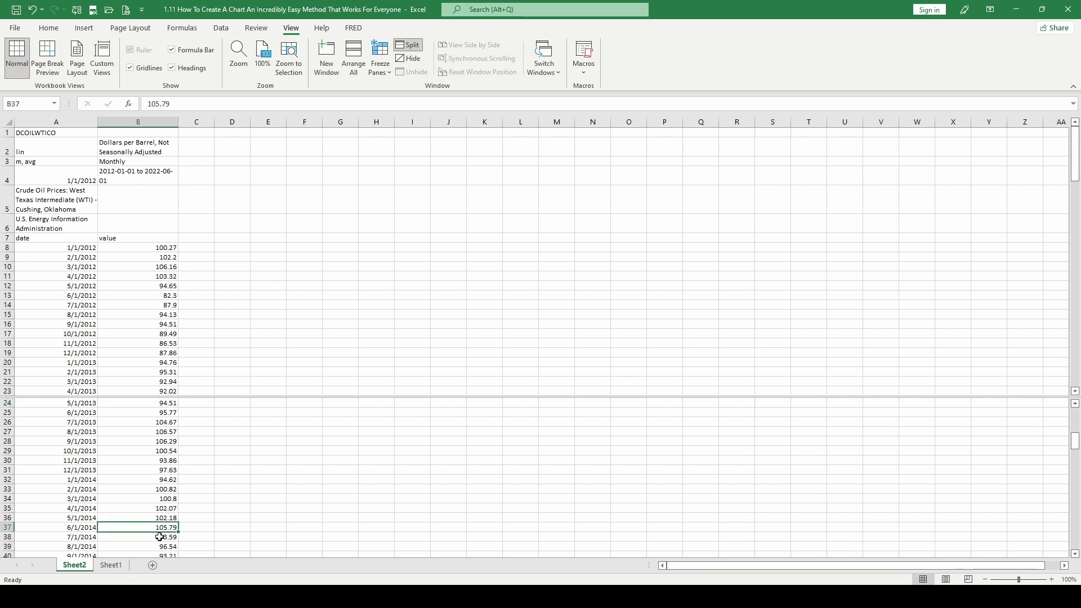
key(ctrl+Down)
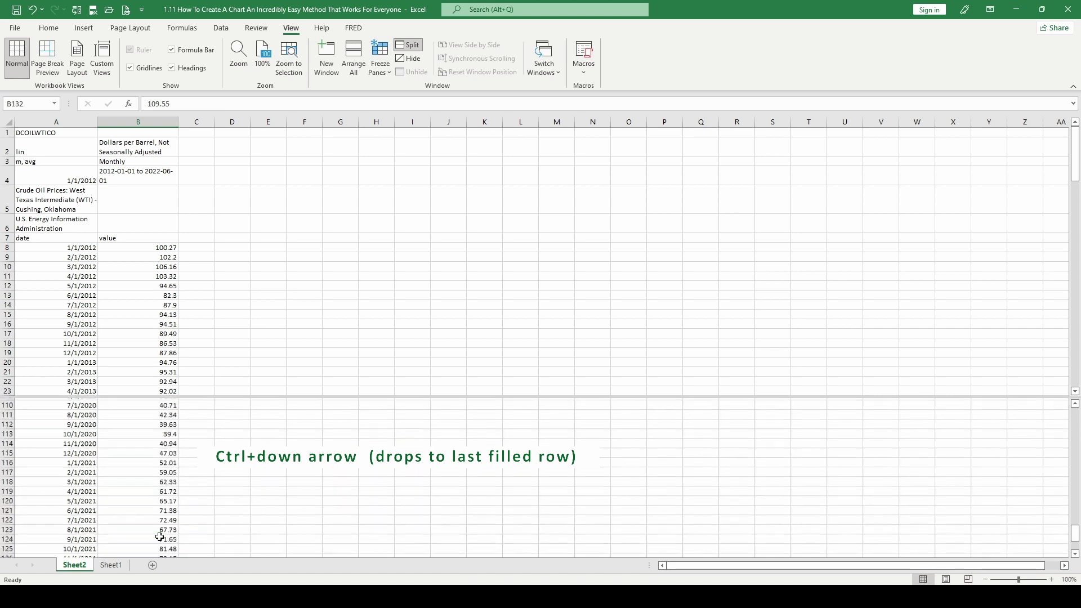
key(ctrl+Up)
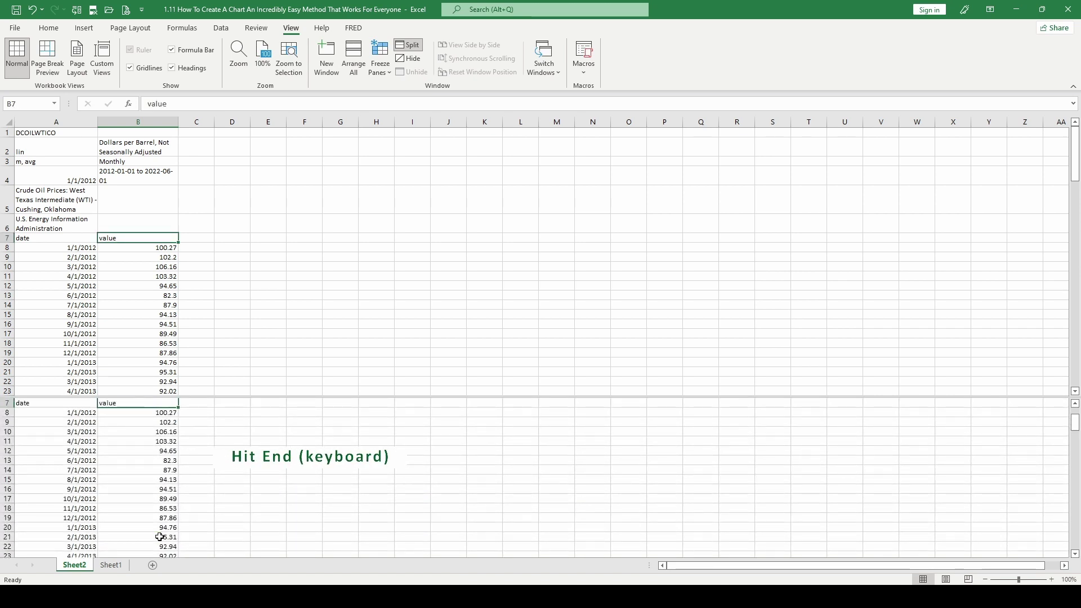
key(ctrl+End)
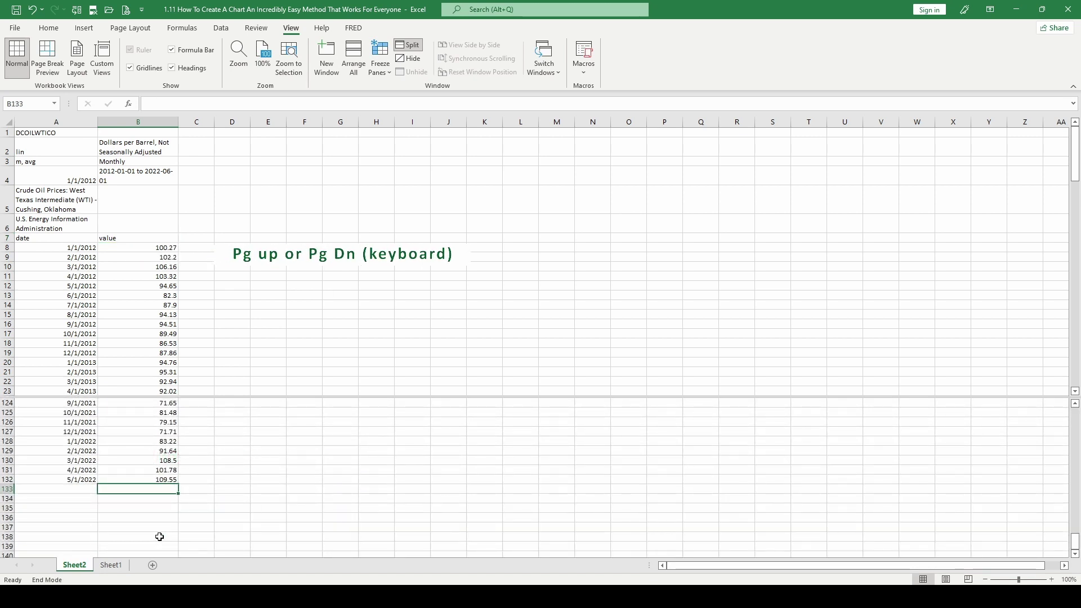
- Preview the recommended Line, Stacked Area and Clustered Column charts for the data around cell B8, and cancel the chart insertion
click(246, 275)
click(137, 247)
click(84, 28)
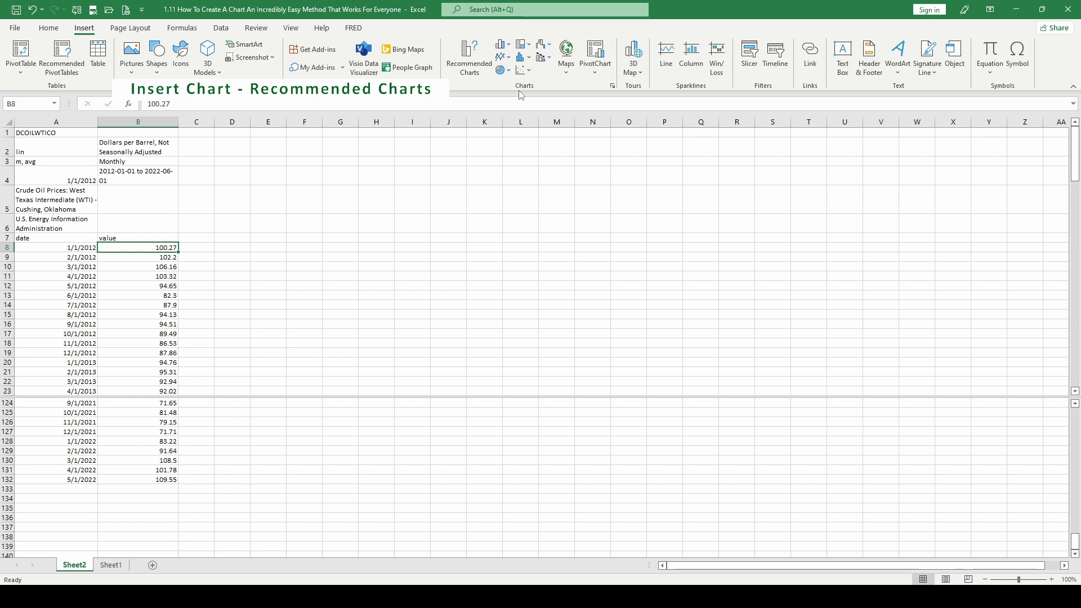
click(472, 63)
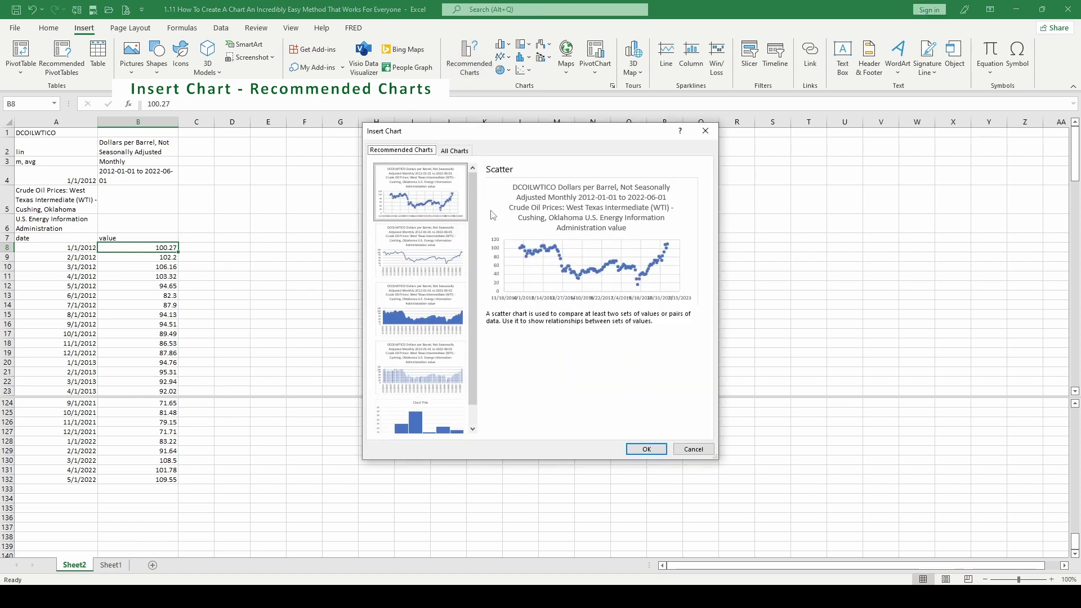
click(416, 267)
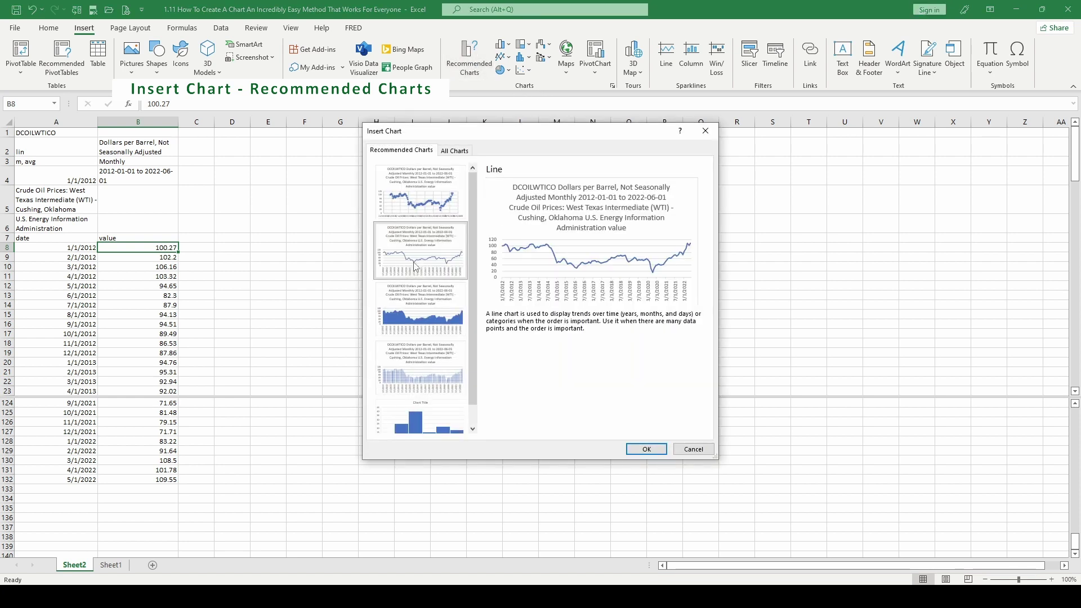
click(425, 307)
click(426, 381)
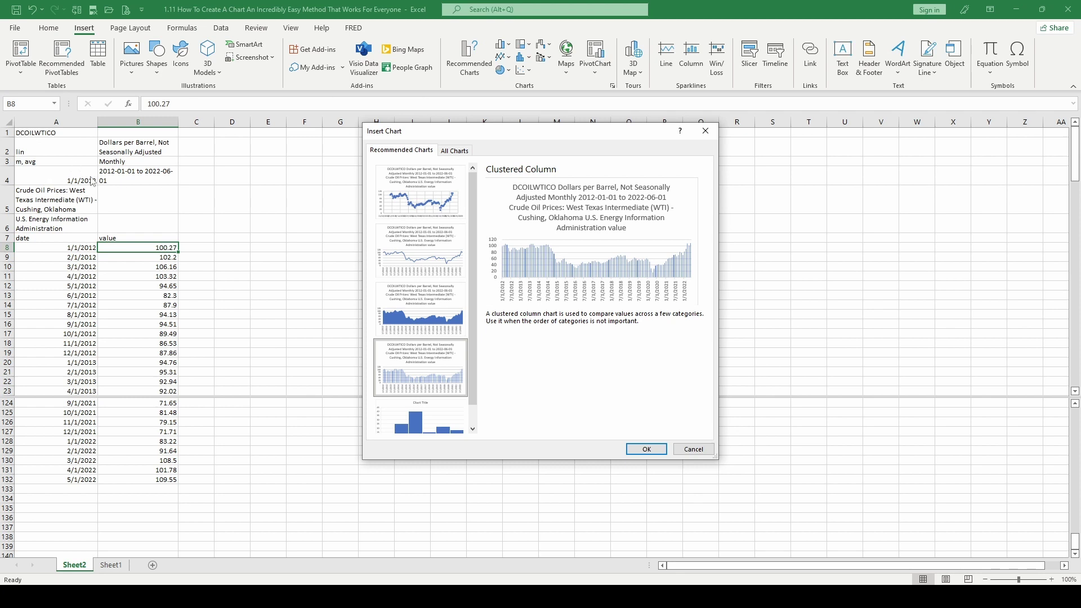
click(698, 450)
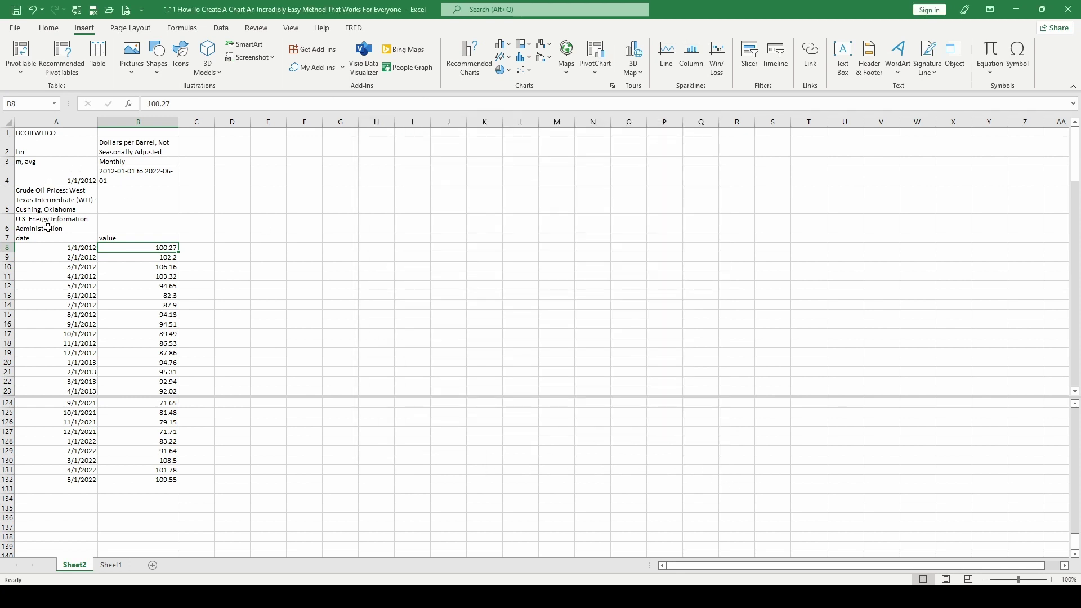
- Move the U.S. Energy Information Administration text from cell A6 to cell C4
click(48, 227)
key(ctrl+x)
right_click(51, 225)
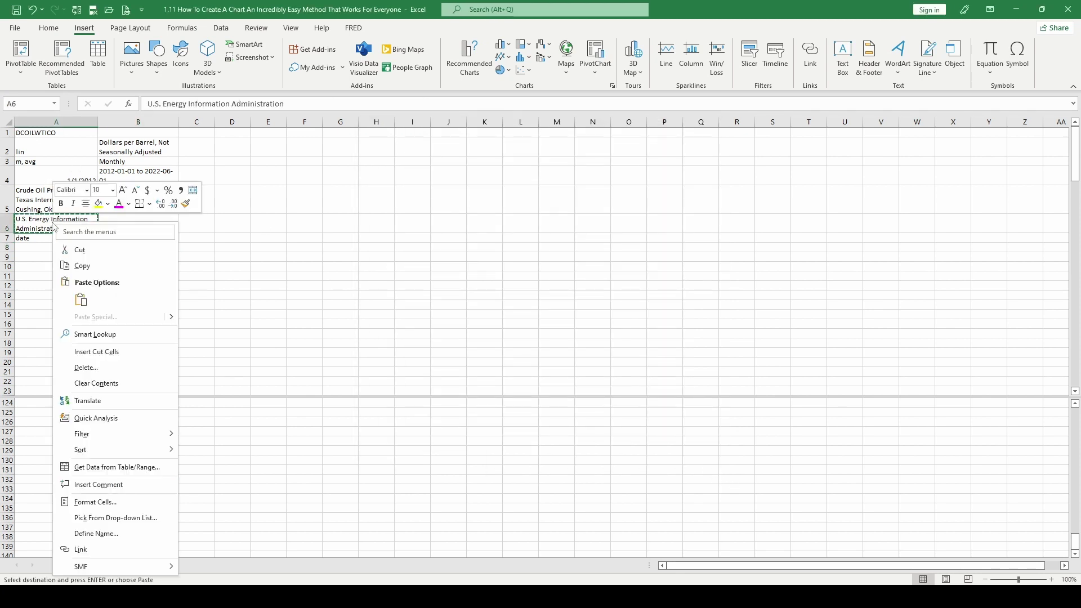
click(81, 250)
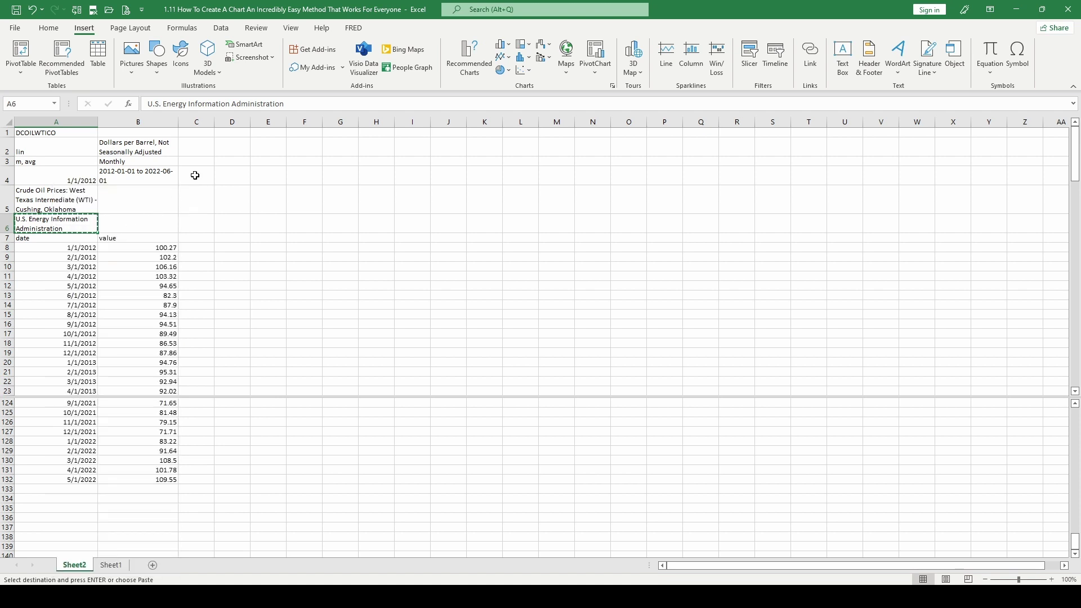
right_click(195, 175)
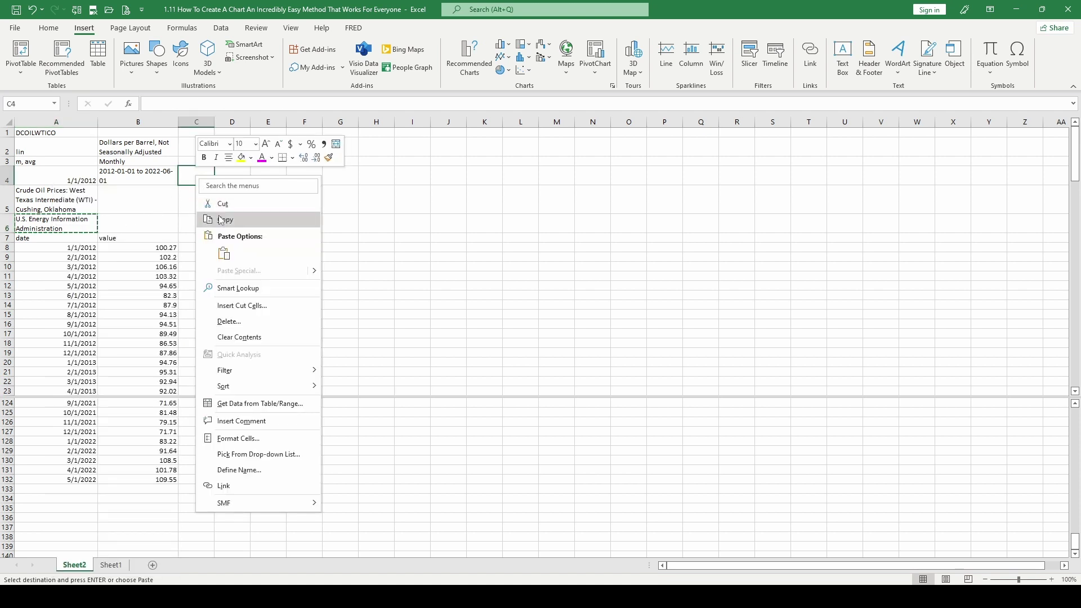
click(224, 257)
- Delete the empty row 6 above the date and value headers, and undo the deletion
click(71, 236)
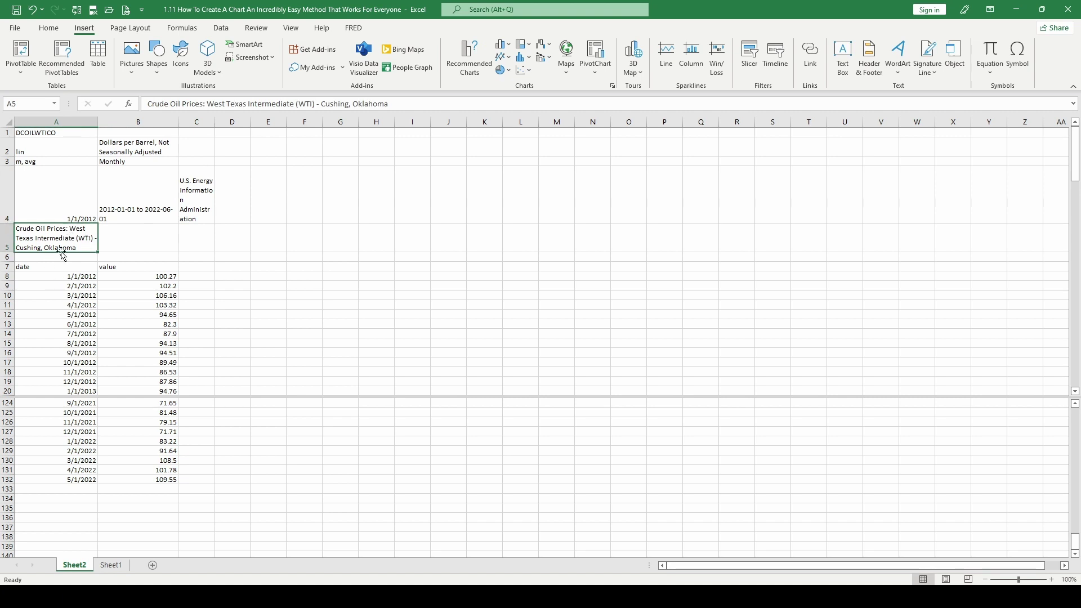
click(8, 257)
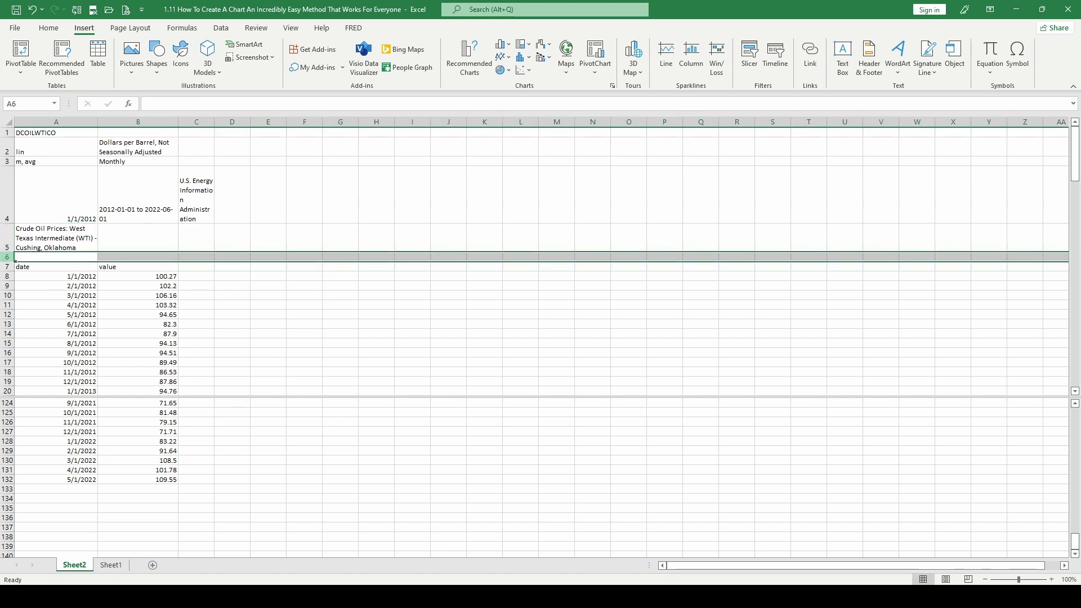
right_click(7, 257)
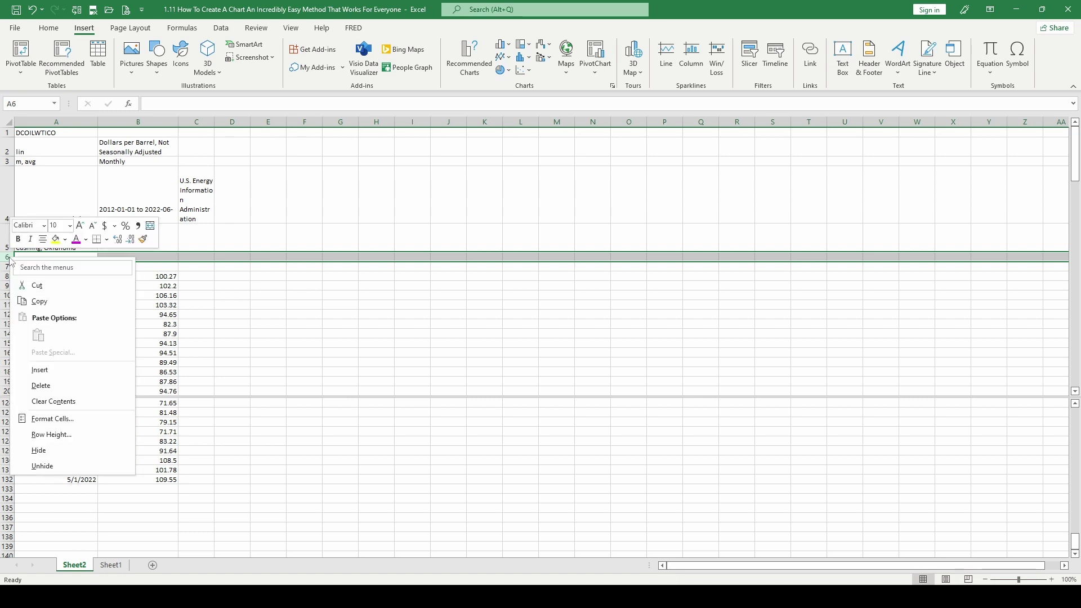
click(46, 389)
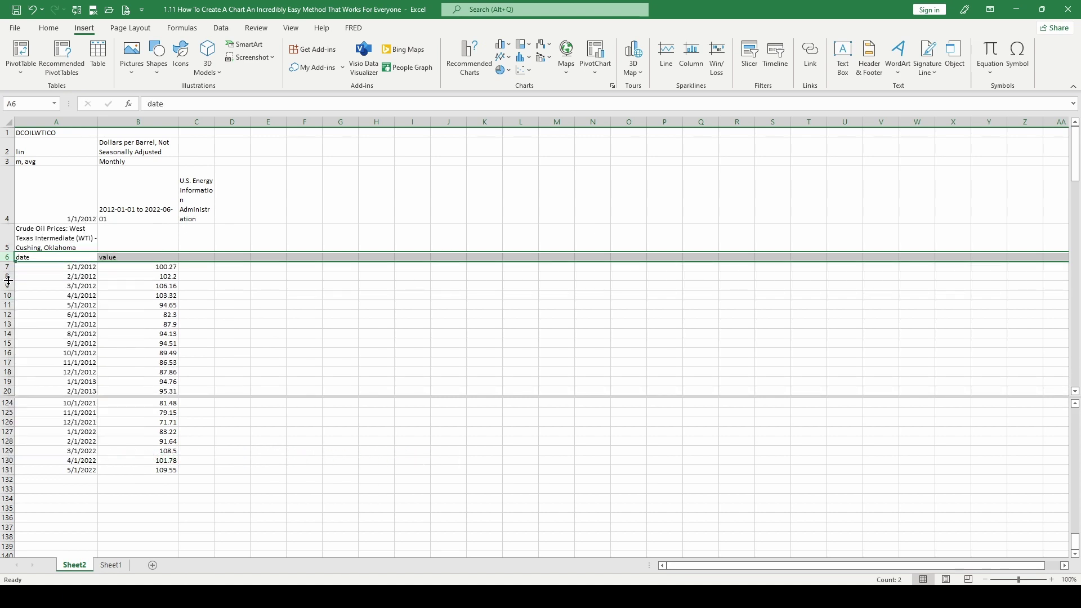
key(ctrl+z)
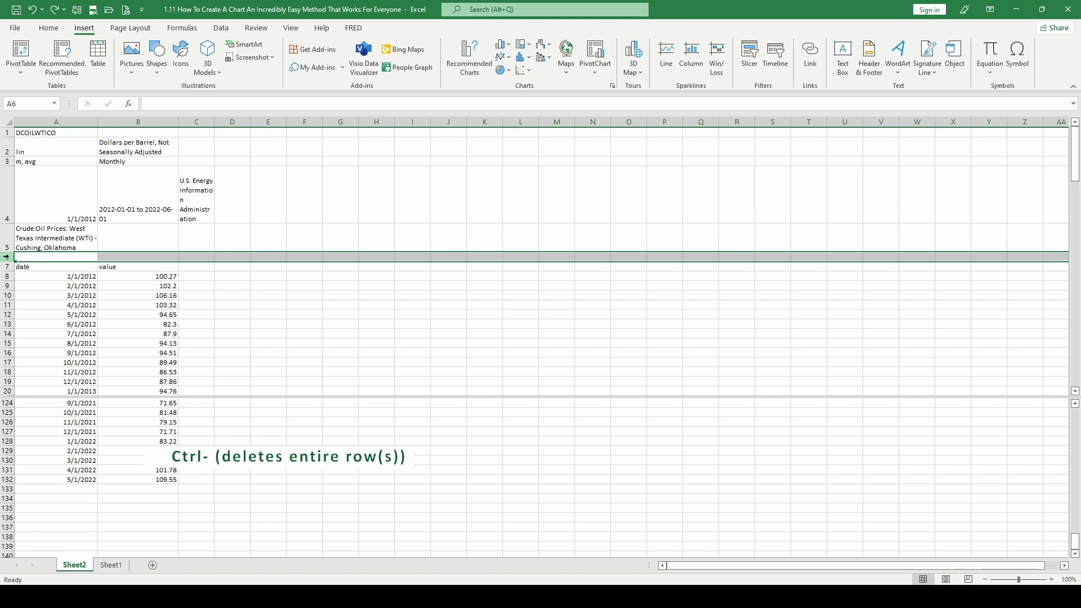
- Delete the empty row 6 so the date and value headers sit directly below the crude oil title
key(ctrl+minus)
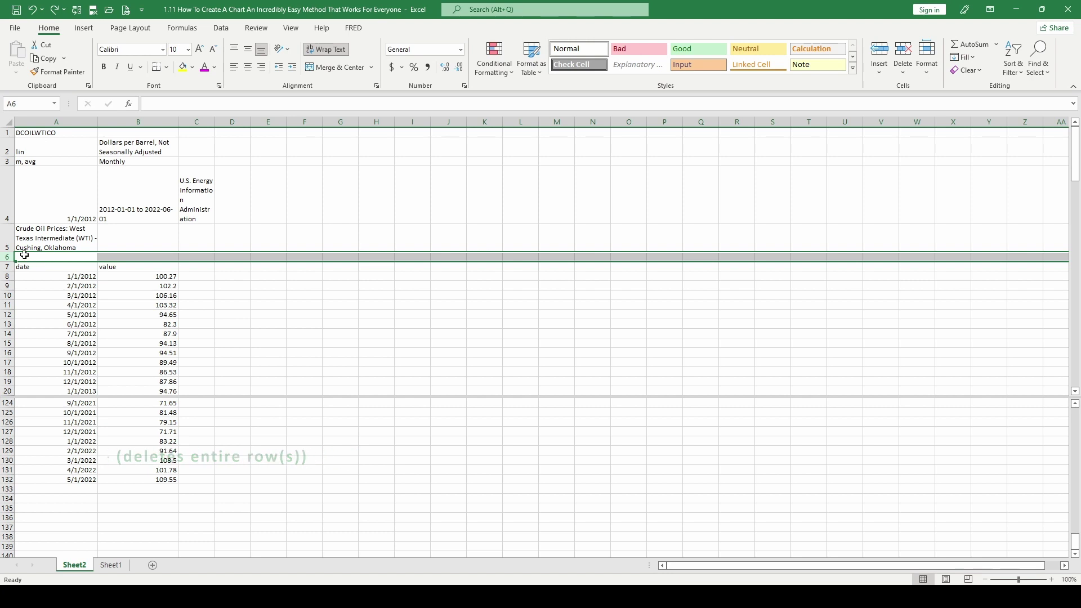
click(6, 256)
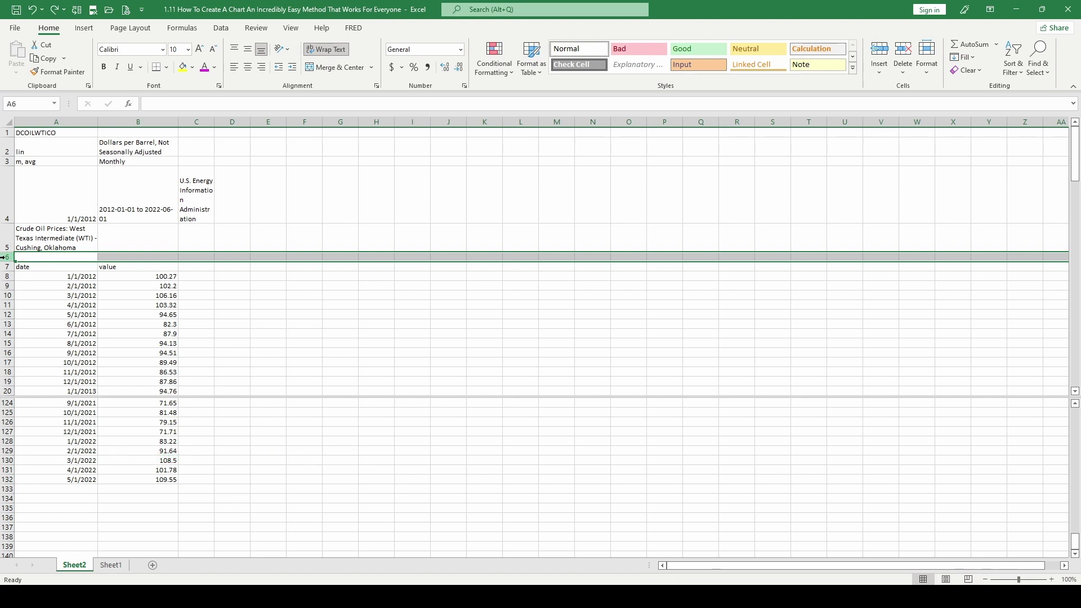
key(ctrl+minus)
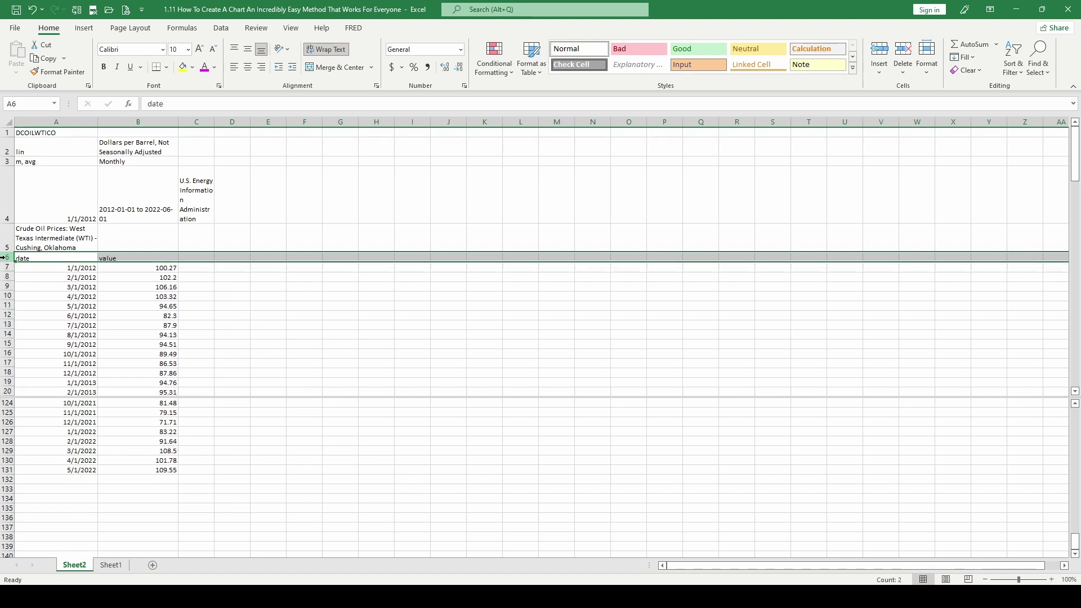
- Select the range A5:B131, from the crude oil title in the upper pane to the last value in the lower pane
click(35, 225)
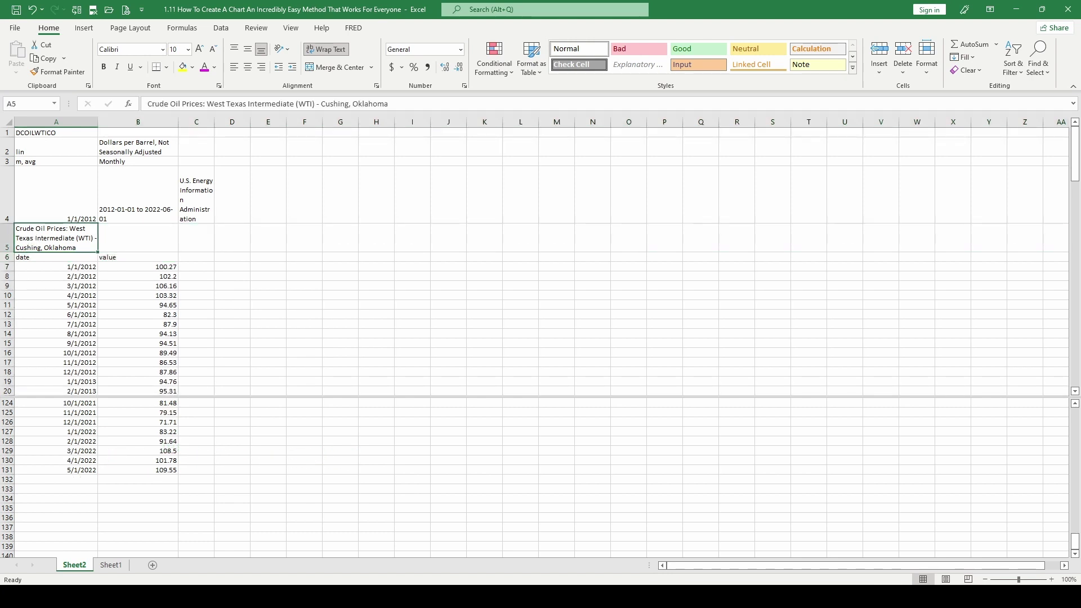
shift+click(161, 468)
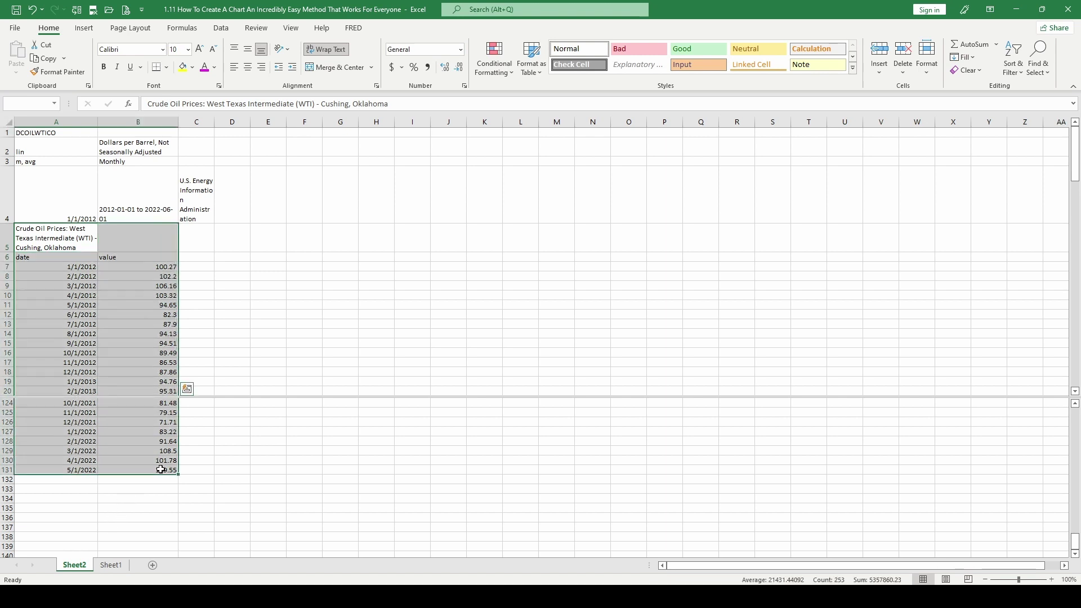
click(89, 236)
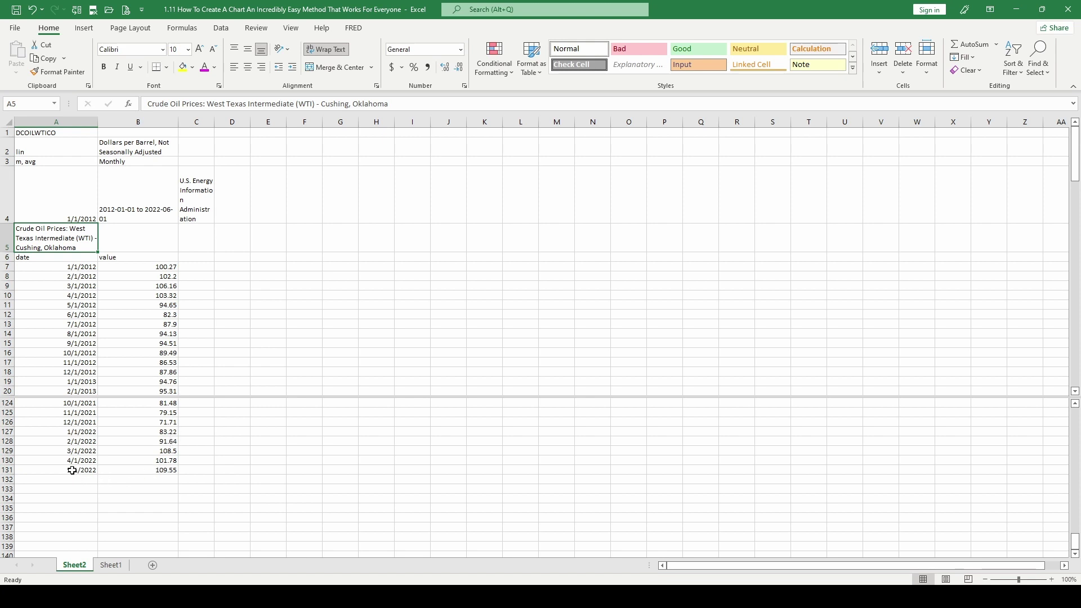
shift+click(146, 470)
click(46, 231)
shift+click(162, 468)
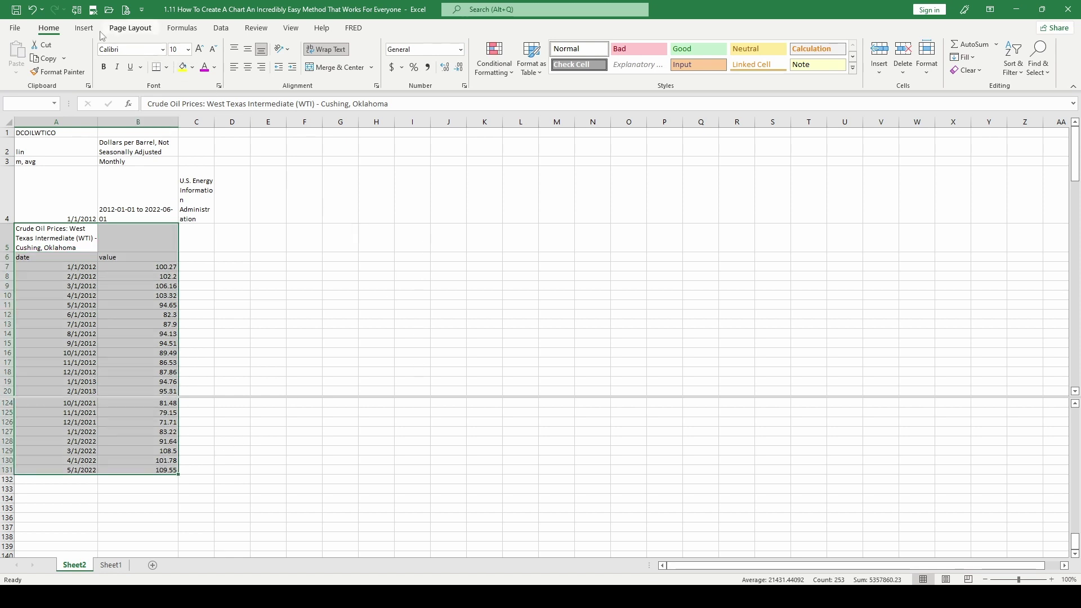
- Open the recommended charts for the selected range and preview the Line, Stacked Area, Clustered Column and Histogram options
click(84, 29)
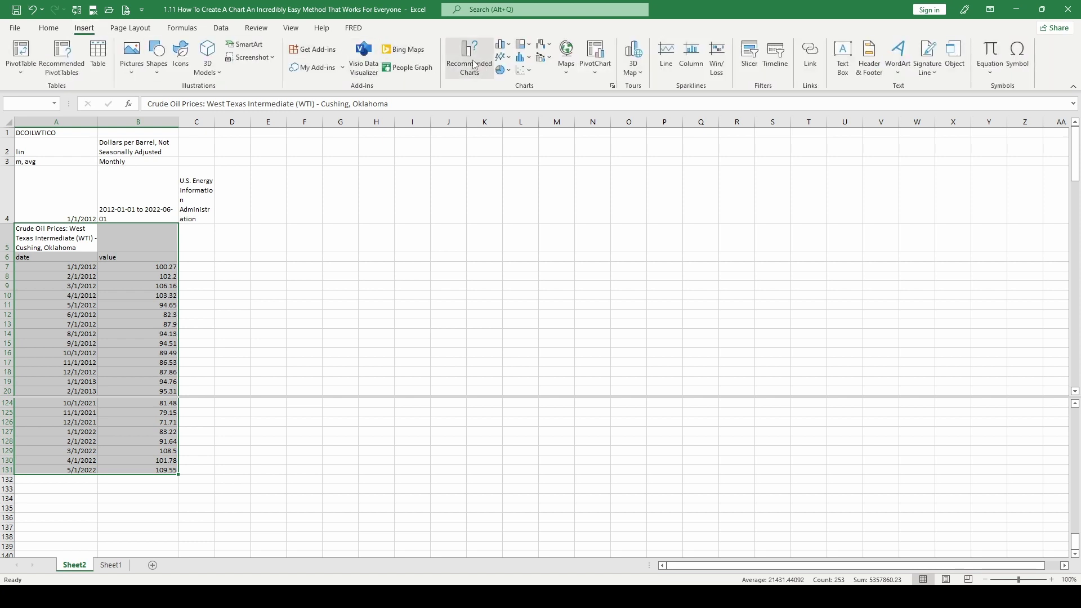
click(472, 63)
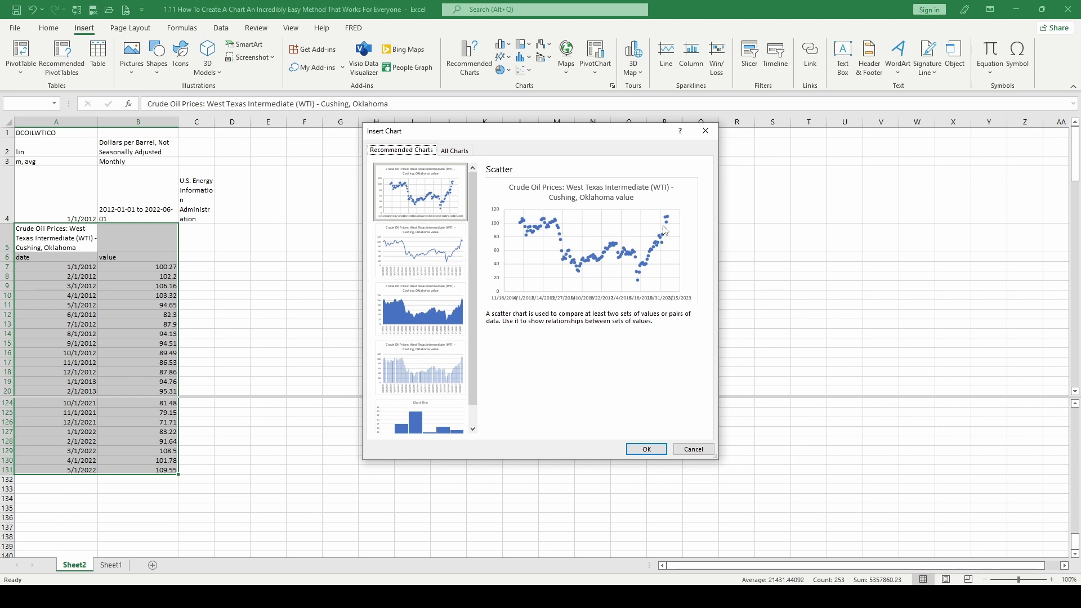
click(424, 243)
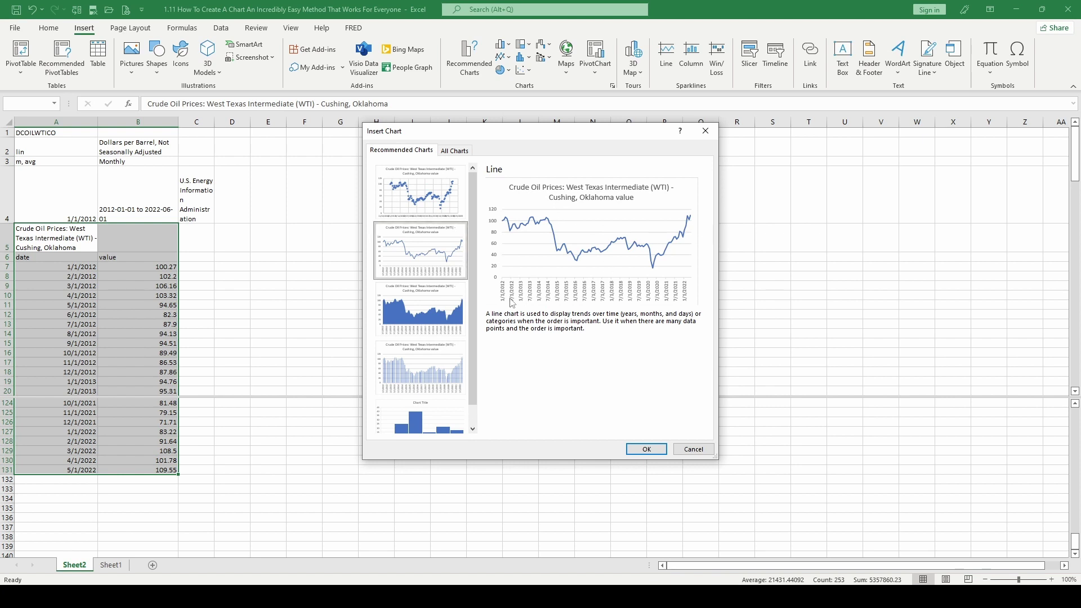
click(420, 306)
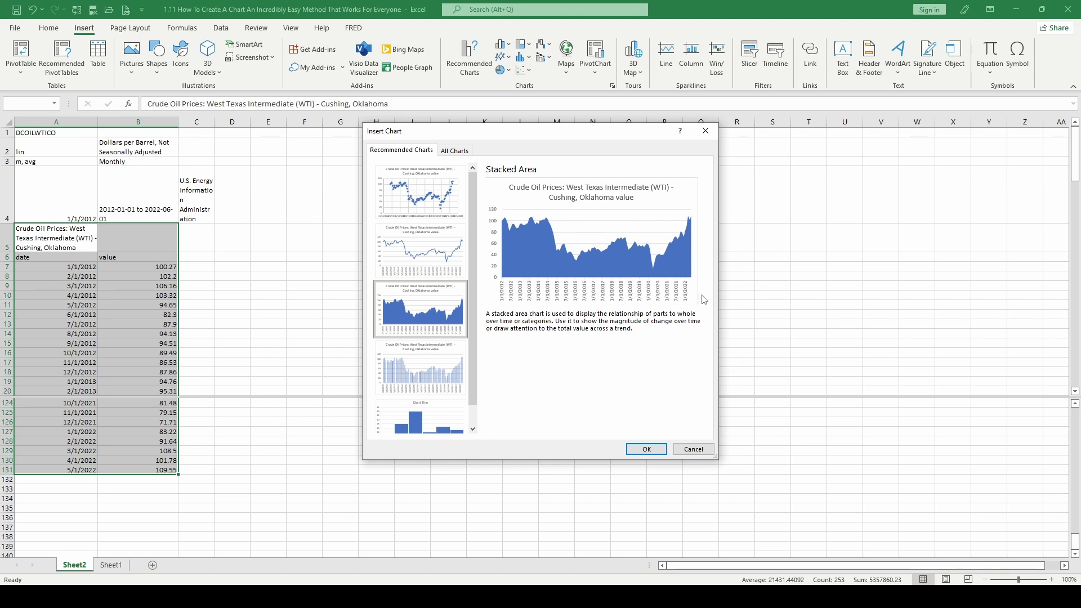
click(452, 367)
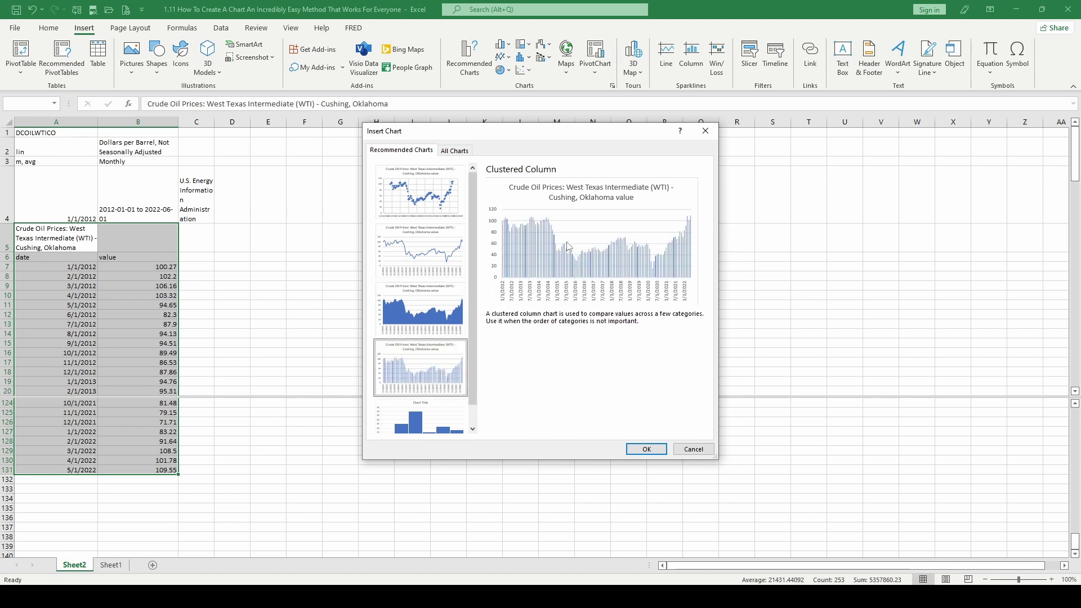
click(437, 418)
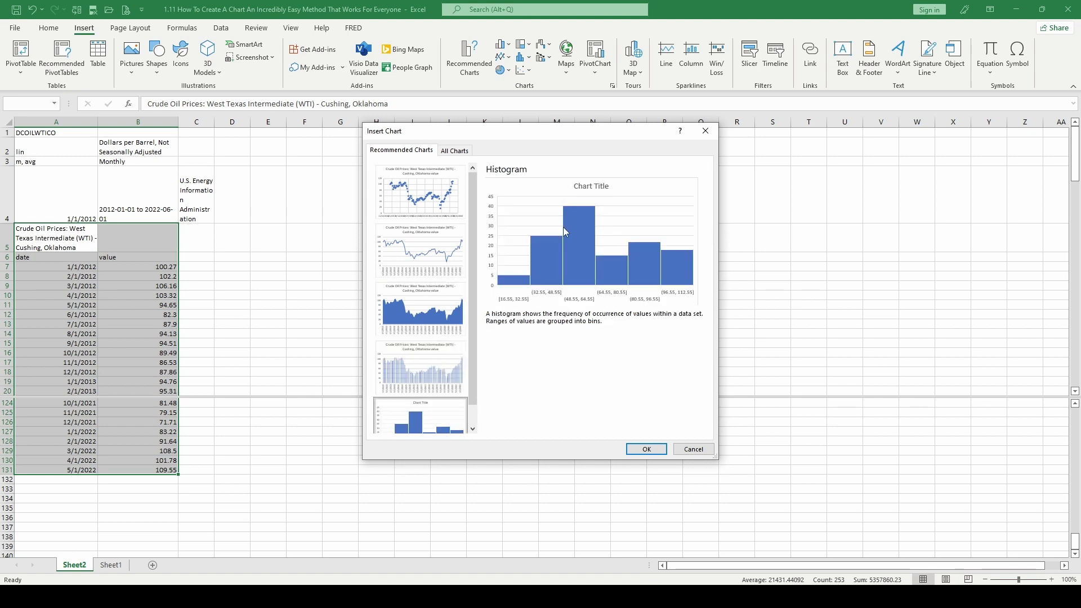
scroll(458, 317, down, 1)
scroll(458, 317, up, 1)
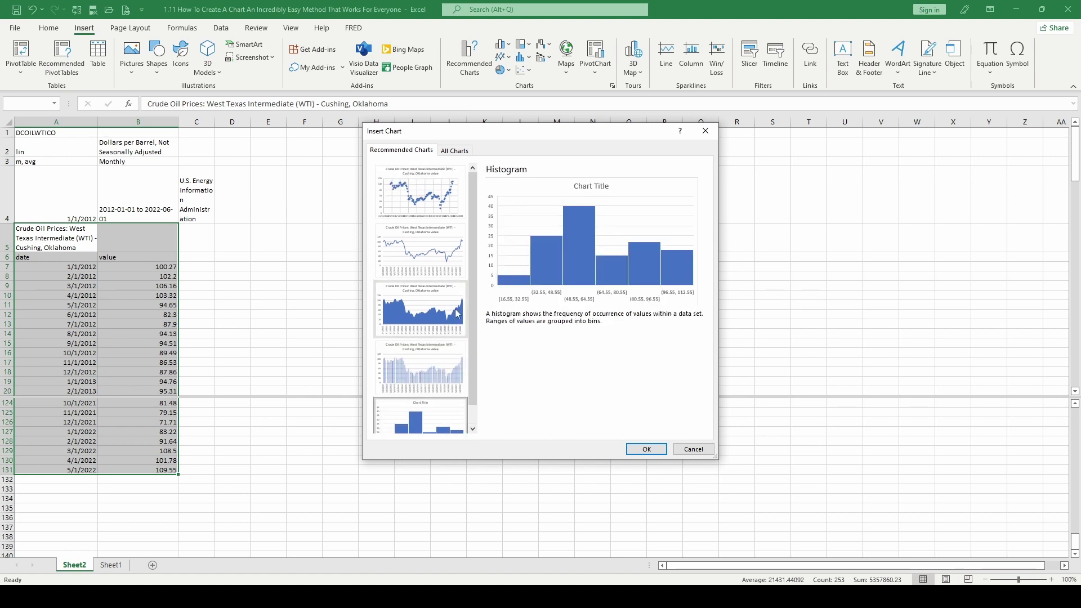
- Browse the full list of chart types and preview the 3-D Line and Pie charts
click(454, 151)
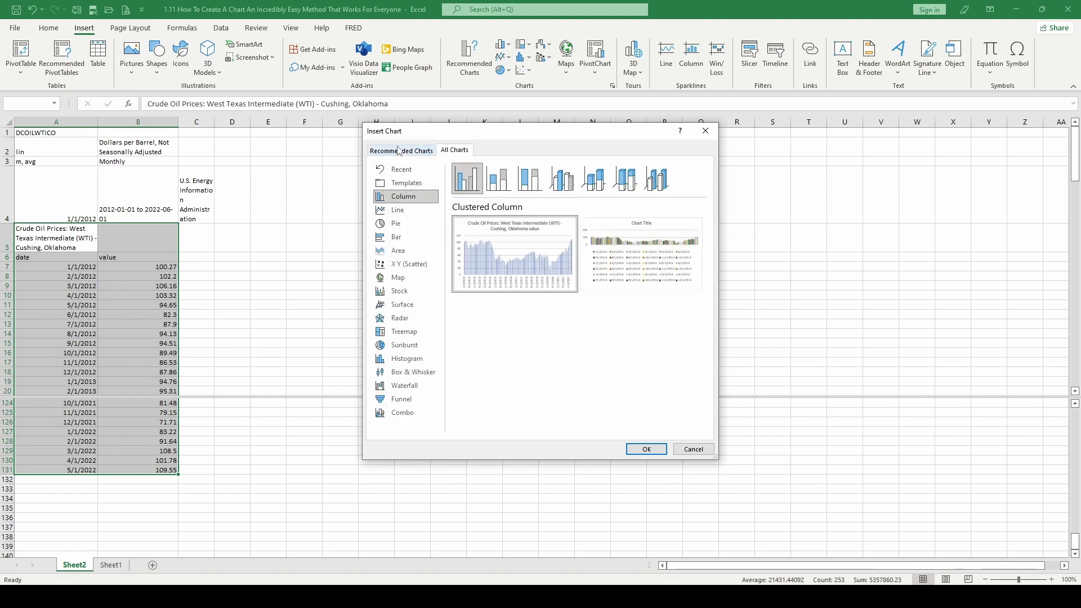
click(398, 210)
click(656, 179)
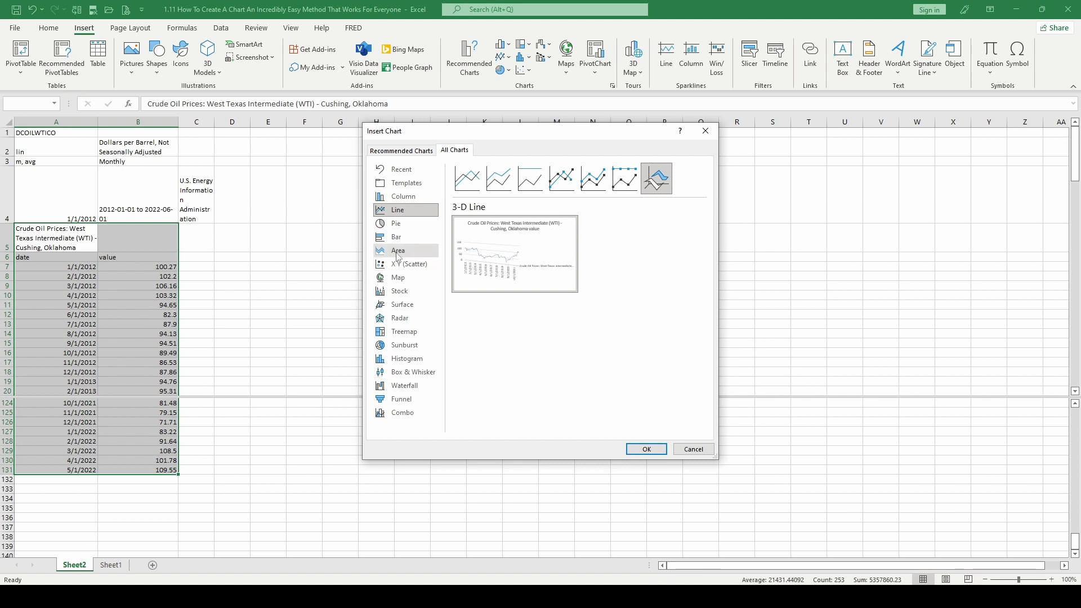
click(398, 223)
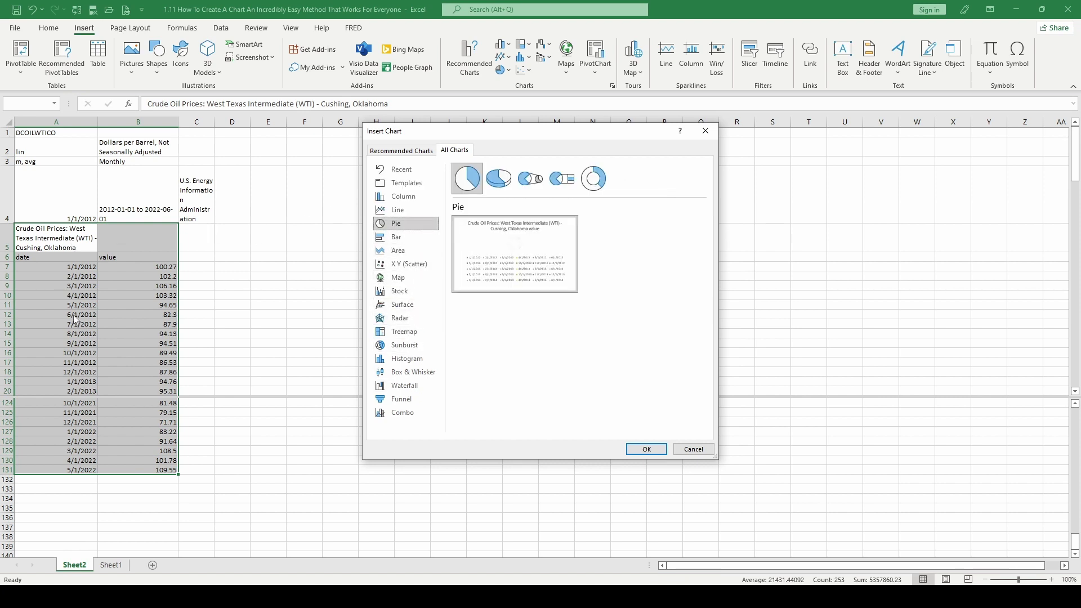
- Preview the bar chart variants, from Clustered Bar through 3-D Clustered Bar to 3-D 100% Stacked Bar
click(397, 238)
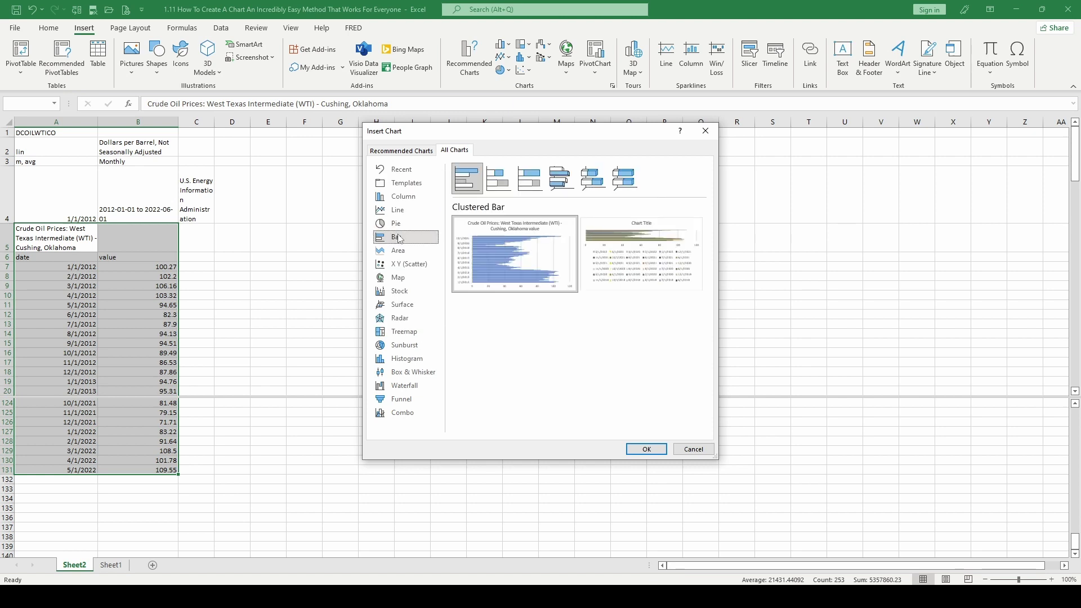
click(498, 179)
click(549, 181)
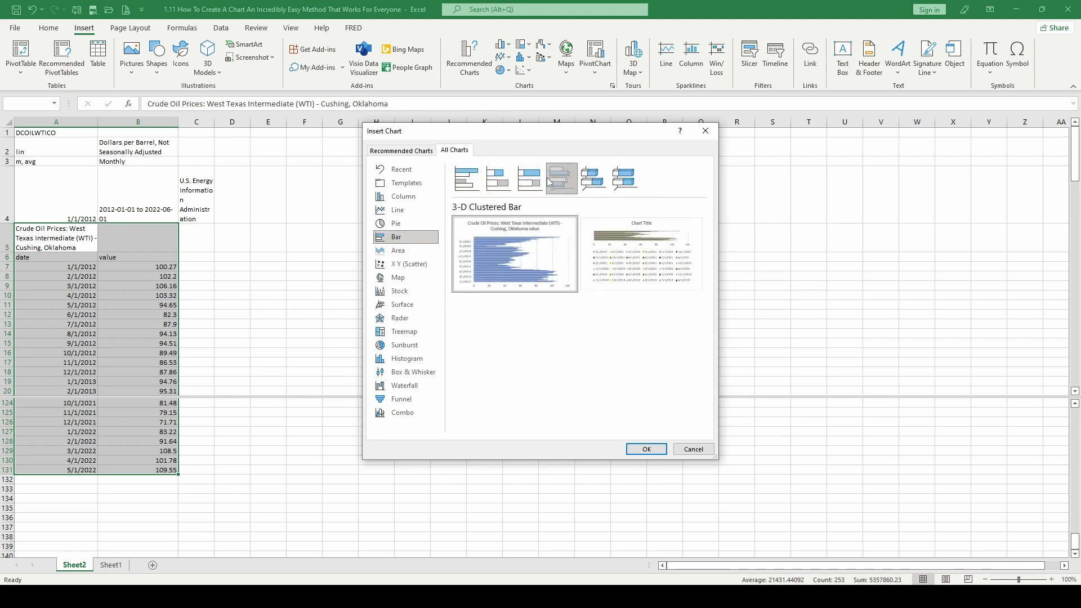
click(532, 180)
click(624, 181)
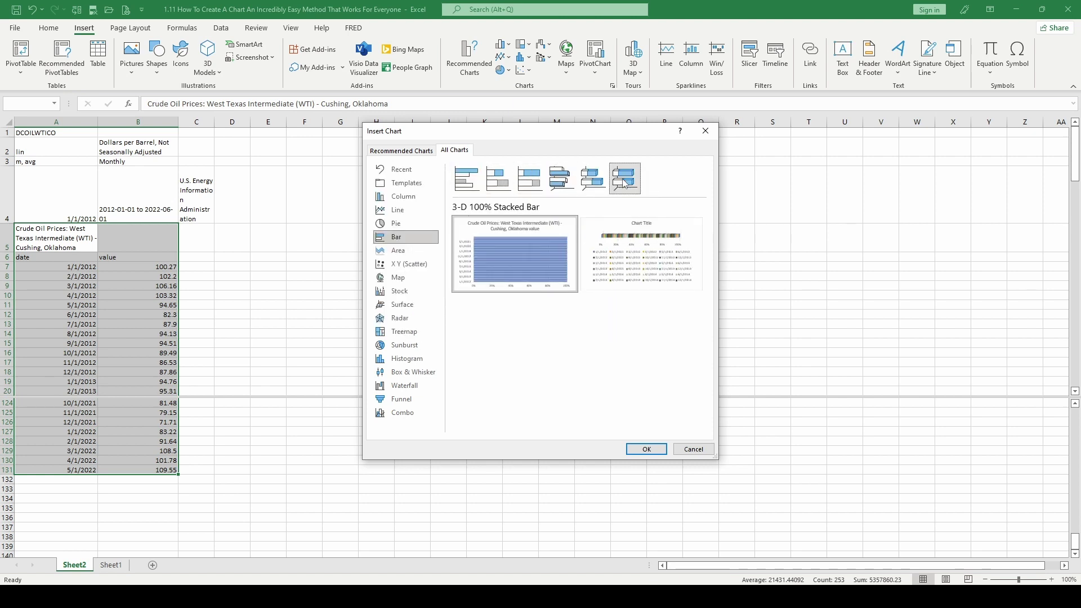
- Preview the area chart variants, from Area and Stacked Area through 3-D Area to 3-D 100% Stacked Area
click(399, 251)
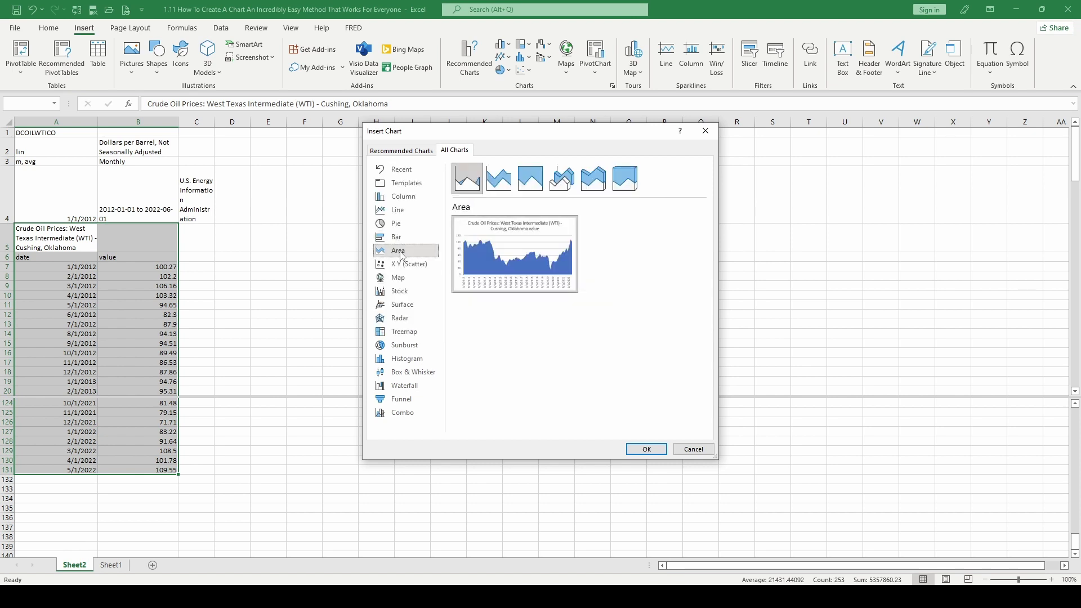
click(499, 179)
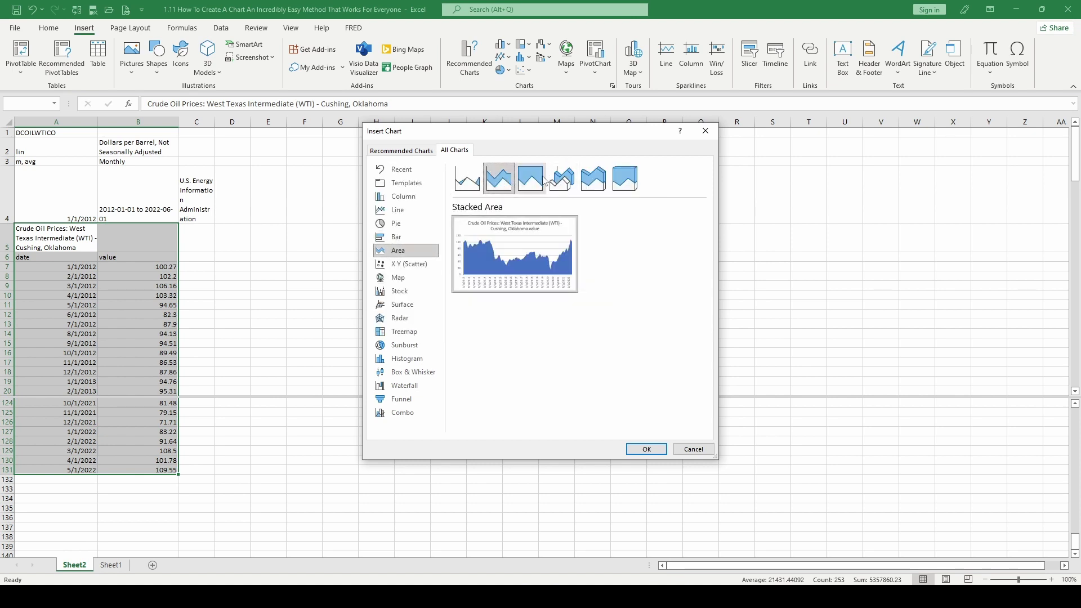
click(538, 180)
click(562, 179)
click(593, 179)
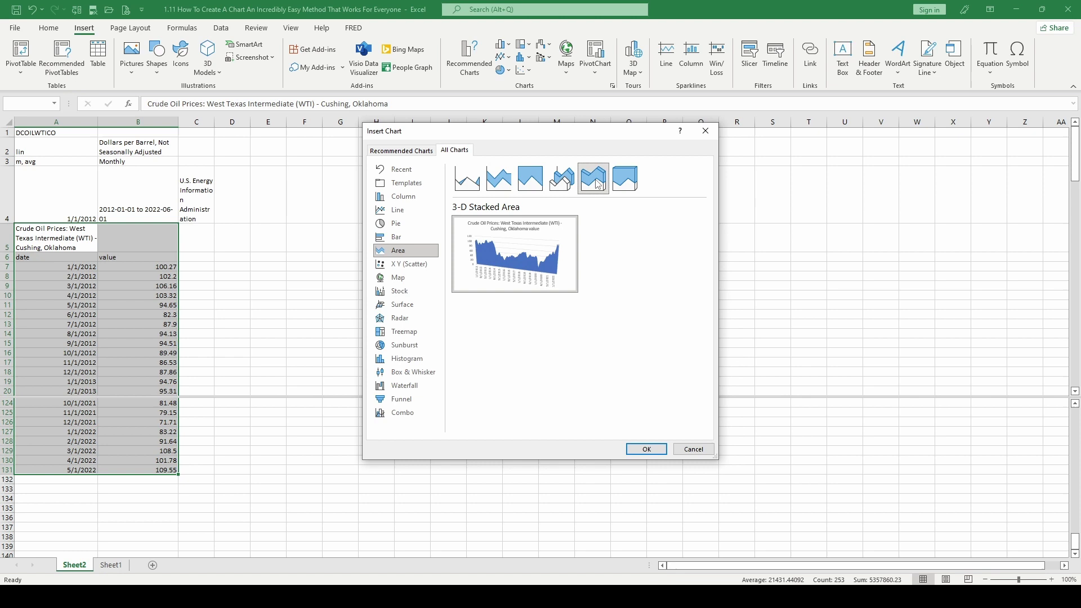
click(628, 180)
- Preview the Histogram, Box and Whisker, Waterfall, Funnel and Combo chart types for the selected data
click(393, 359)
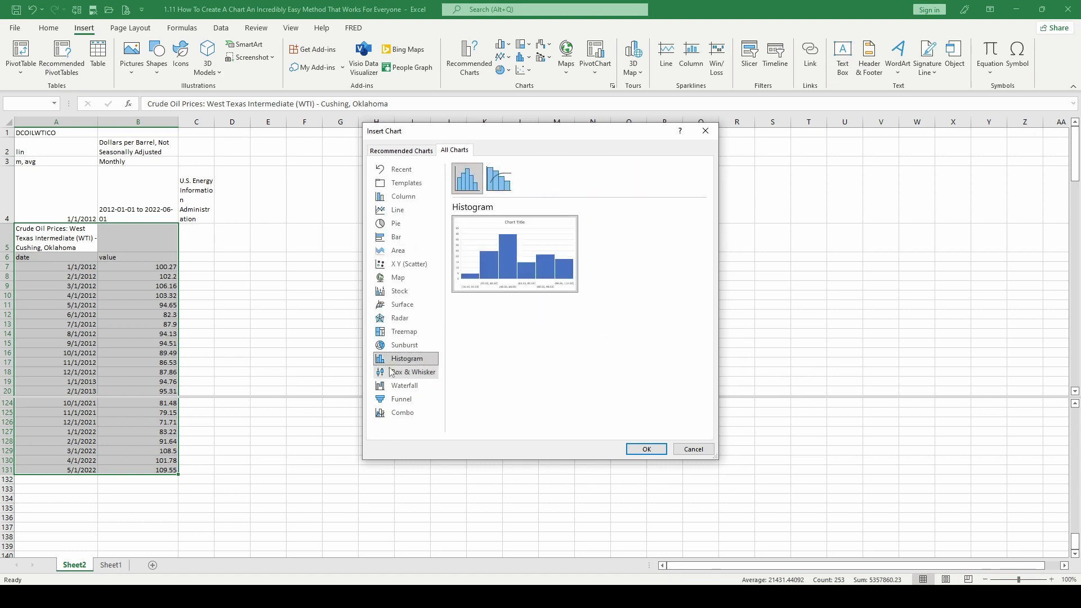
click(393, 373)
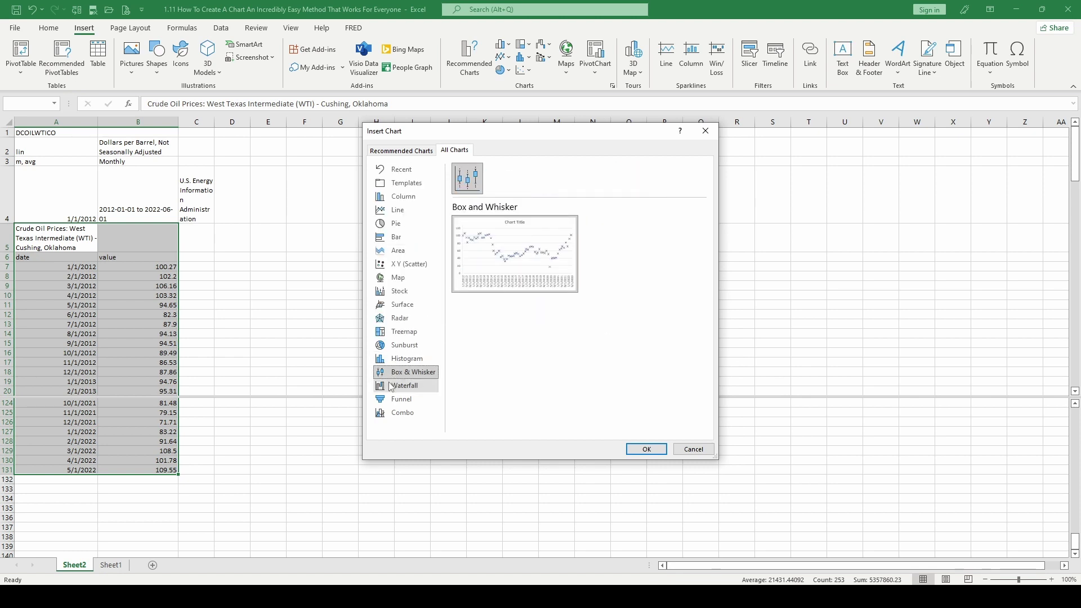
click(392, 386)
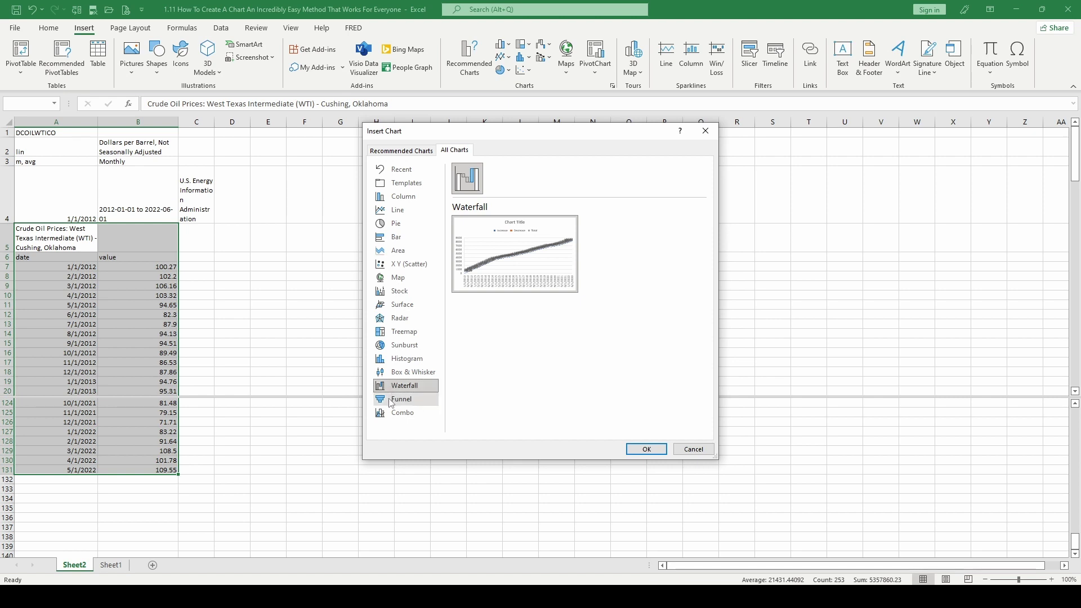
click(391, 401)
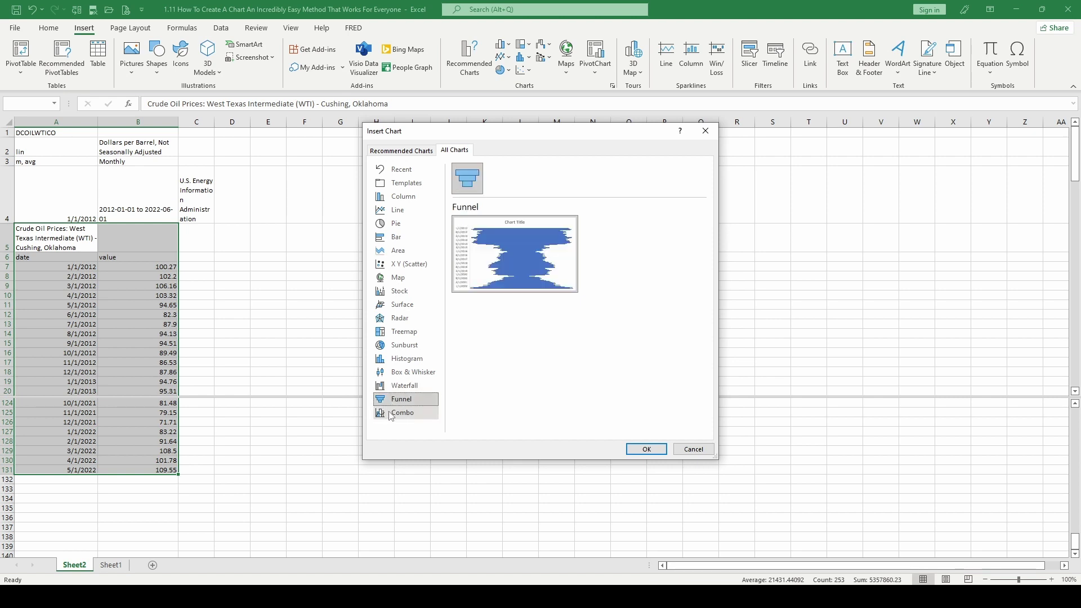
click(391, 414)
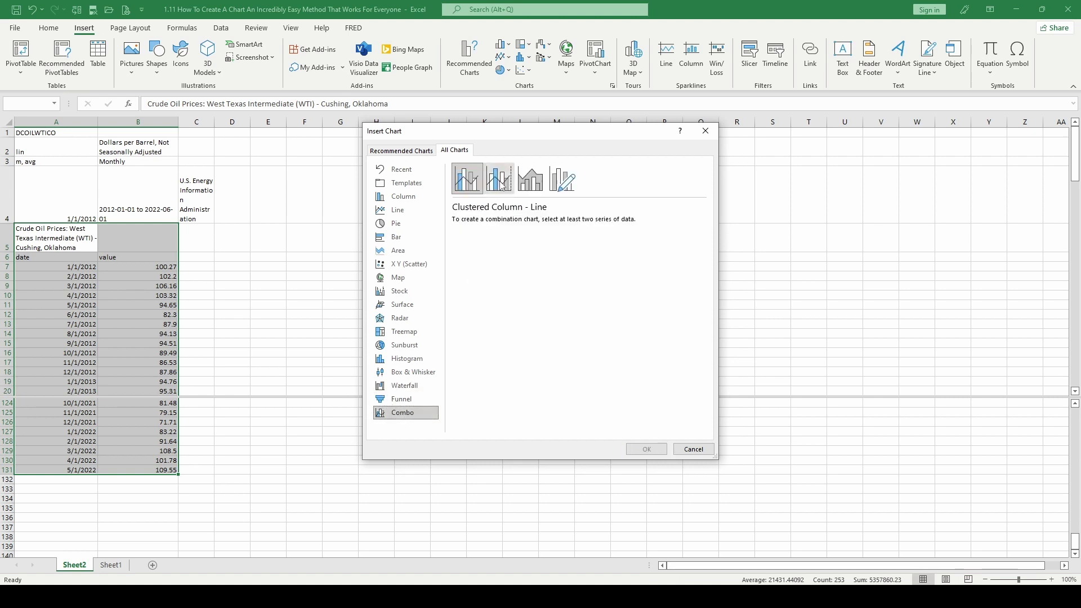
- Return to the recommended charts and insert the Scatter chart of the crude oil prices
click(394, 196)
click(401, 151)
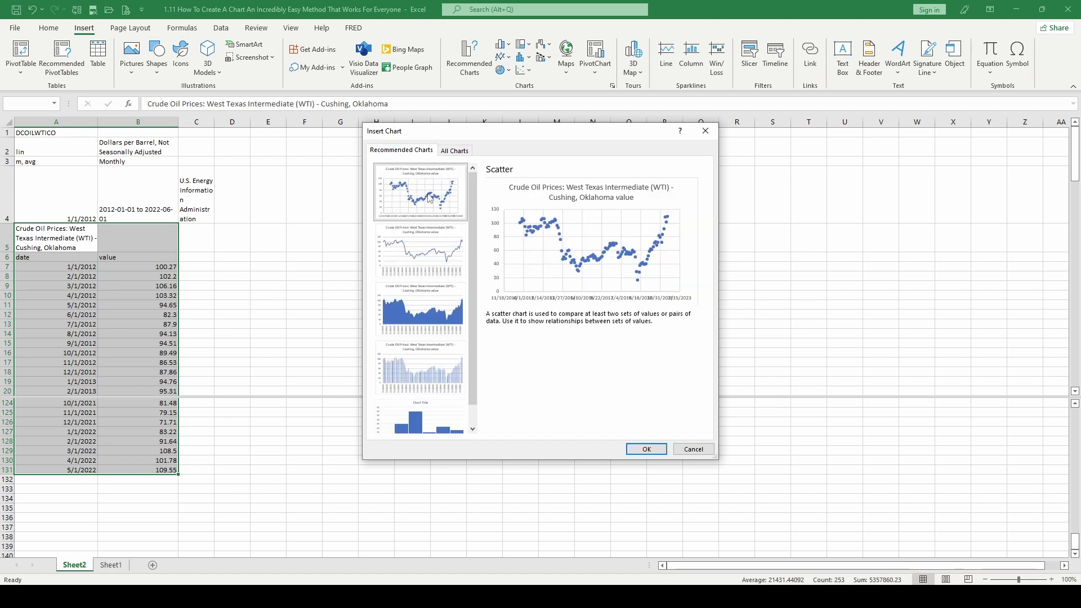
click(647, 450)
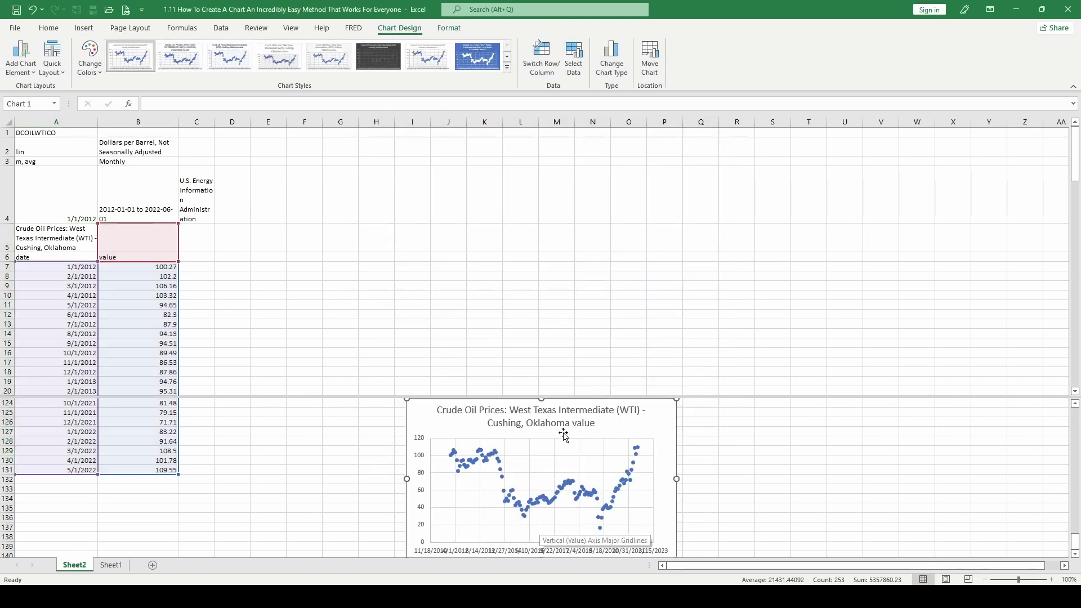
- Deselect the chart and remove the horizontal window split from Sheet2, keeping the chart in view
click(732, 431)
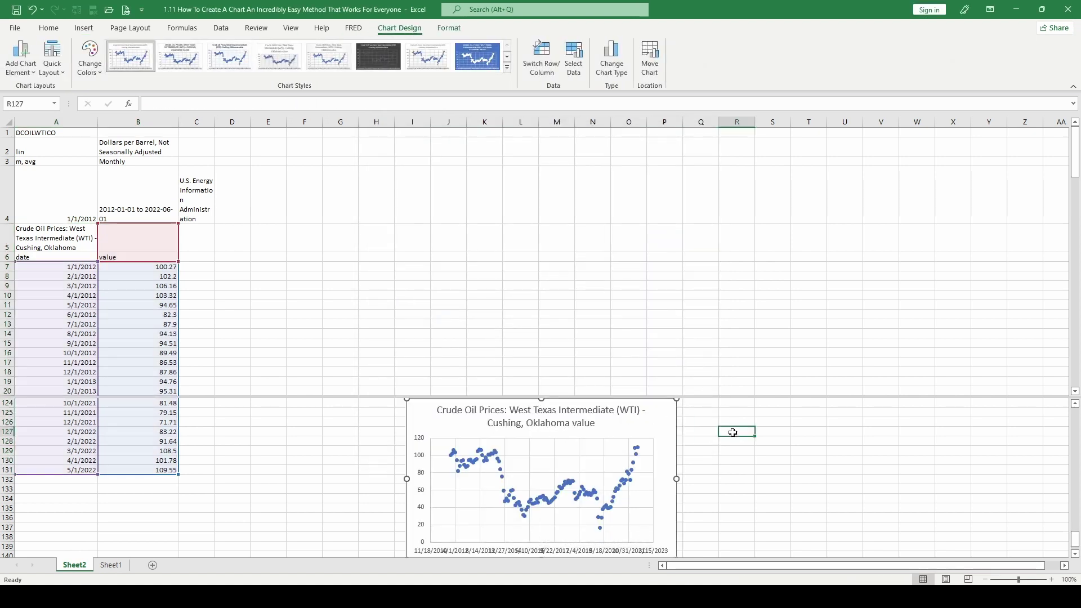
double_click(716, 397)
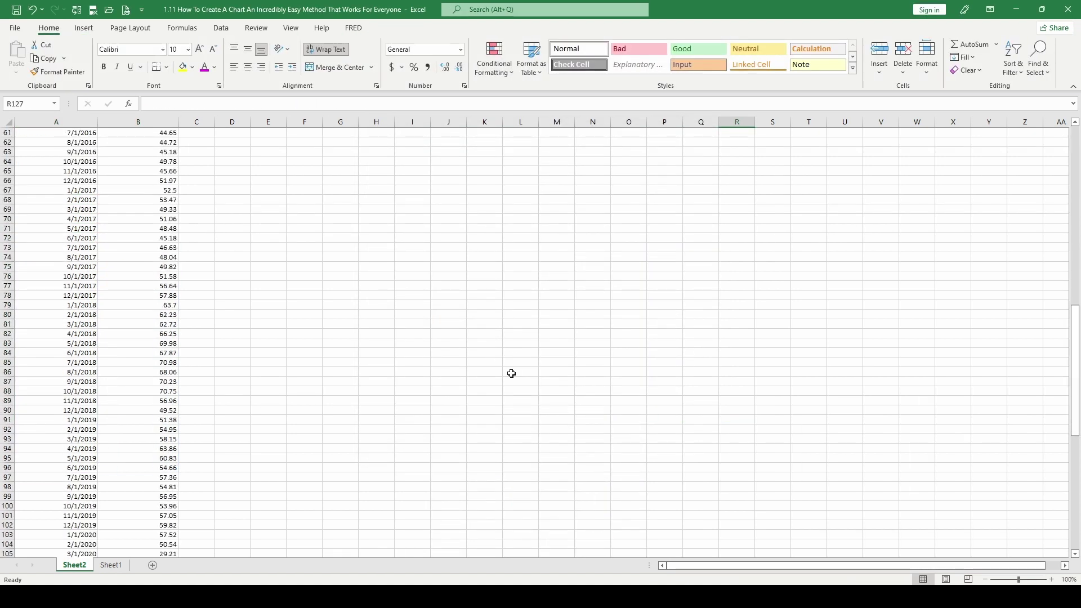
scroll(511, 372, down, 10)
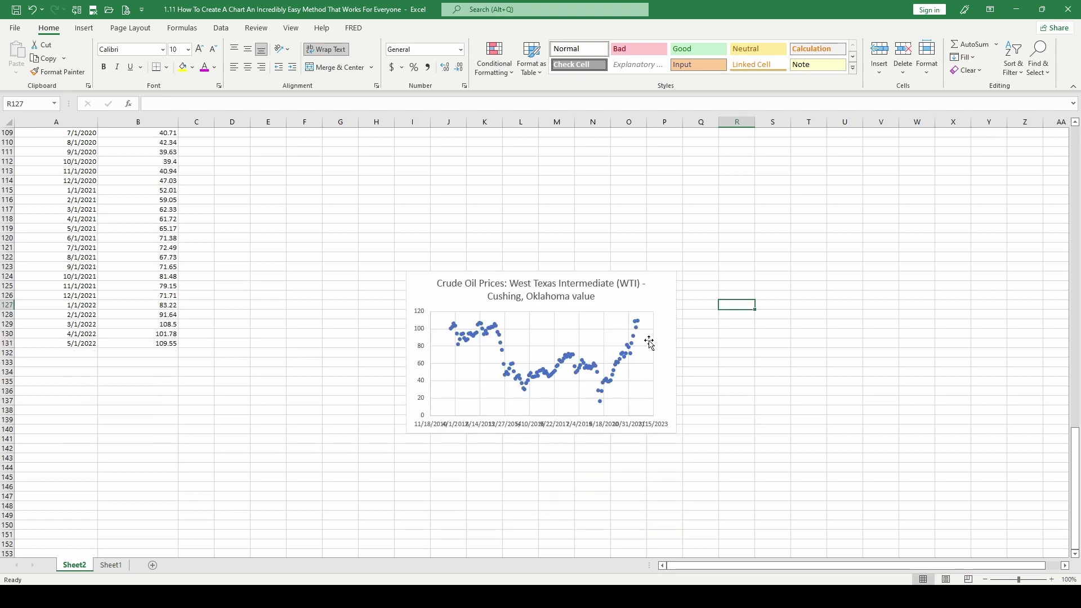
- Examine the scatter chart by selecting its gridlines, title and plot area in turn
click(573, 329)
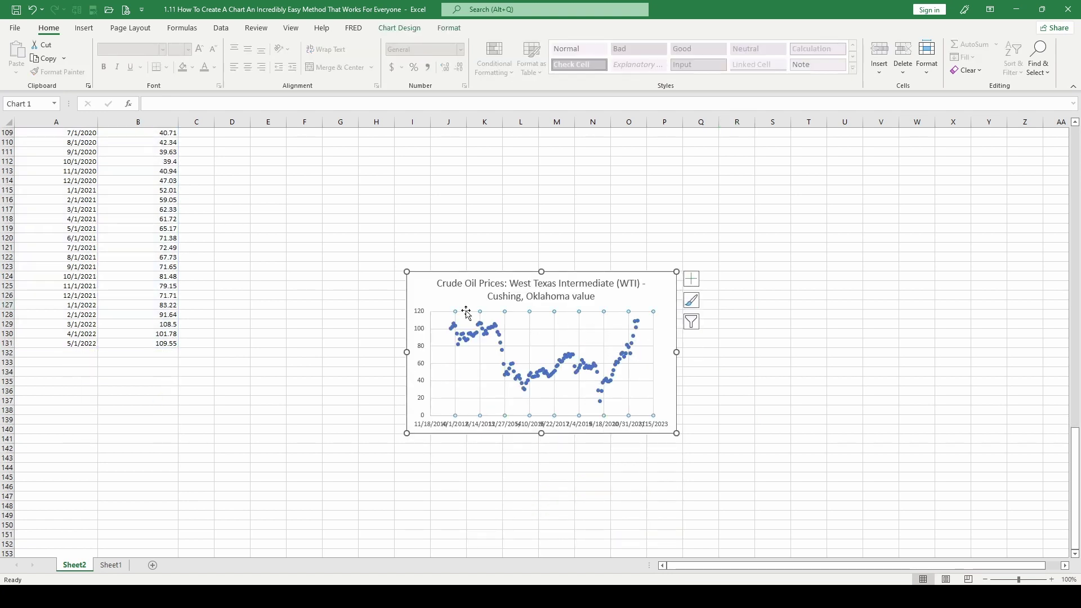
click(389, 298)
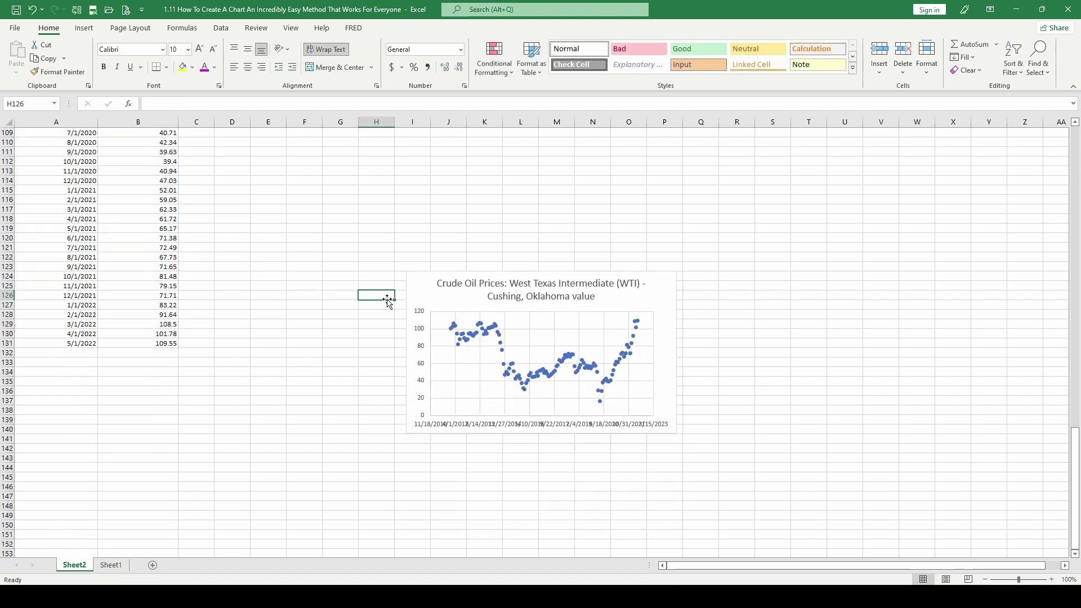
click(549, 363)
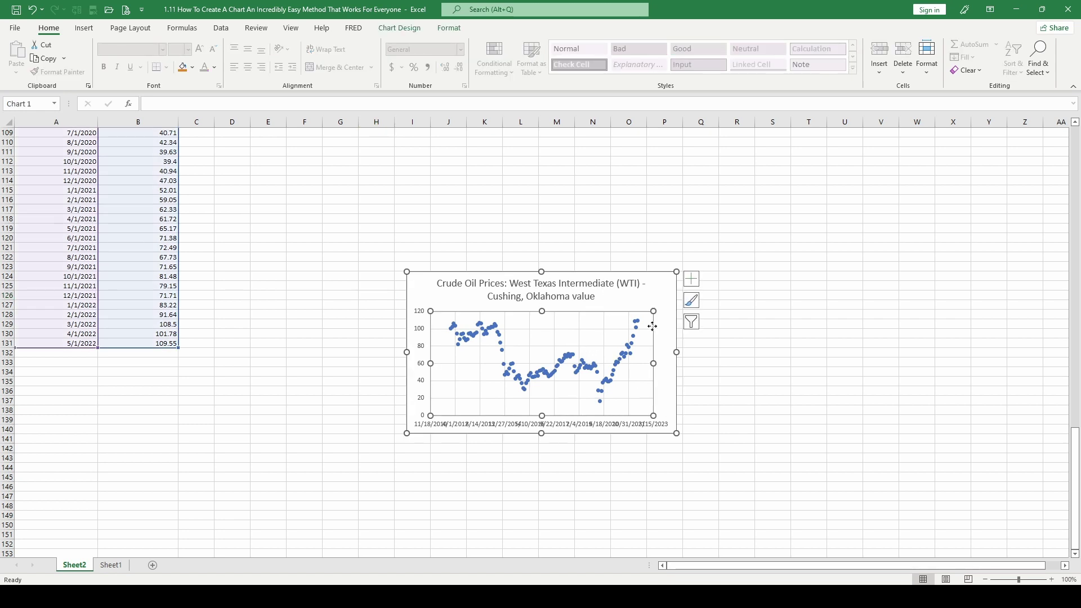
click(820, 353)
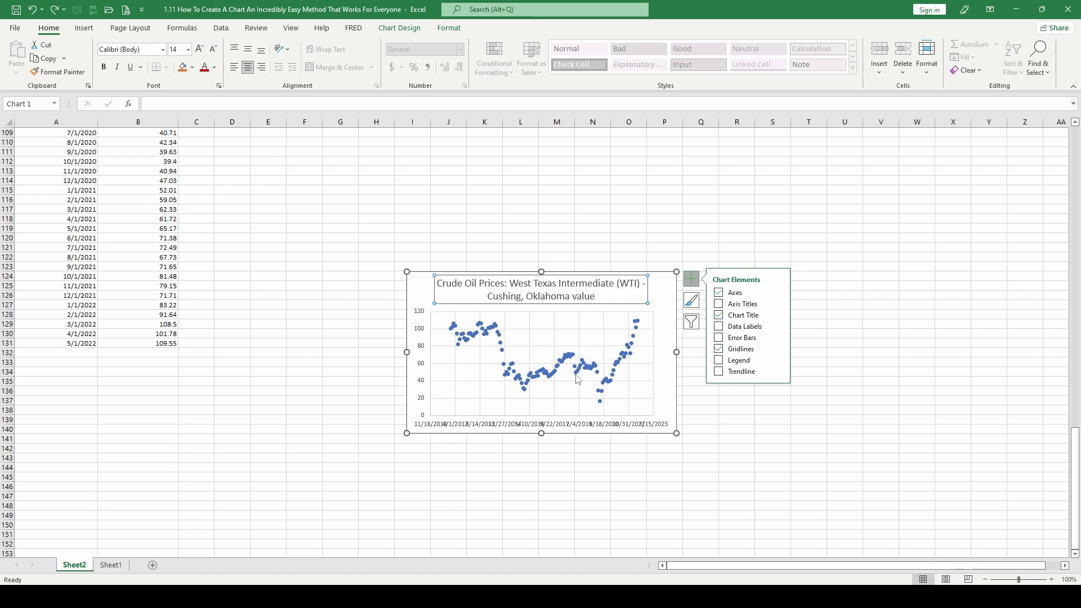
click(708, 448)
click(482, 295)
click(484, 354)
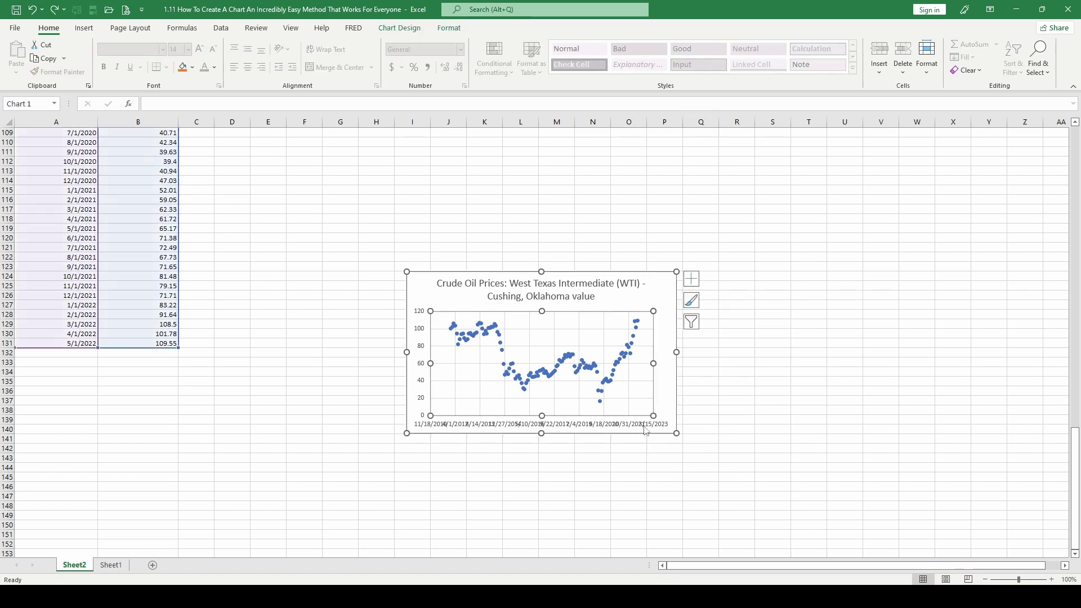
- Cut the scatter chart from beside the last data rows and paste it at cell F9 near the start of the data
mouse_move(426, 284)
mouse_down()
mouse_move(242, 107)
mouse_move(186, 100)
mouse_move(484, 121)
mouse_move(208, 120)
mouse_move(306, 149)
mouse_move(375, 190)
mouse_up()
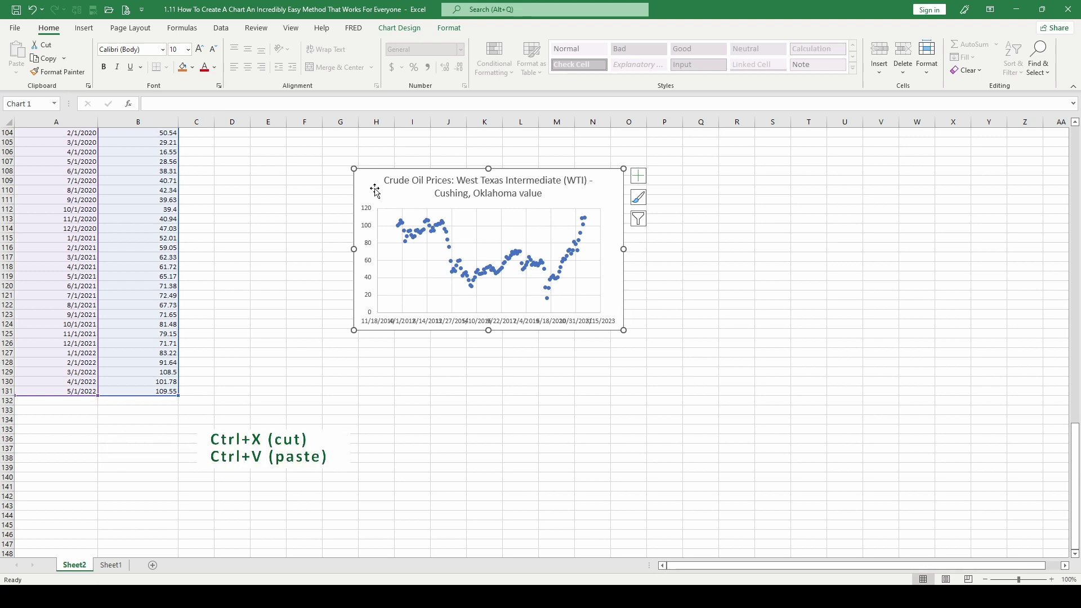
key(ctrl+x)
scroll(367, 193, up, 20)
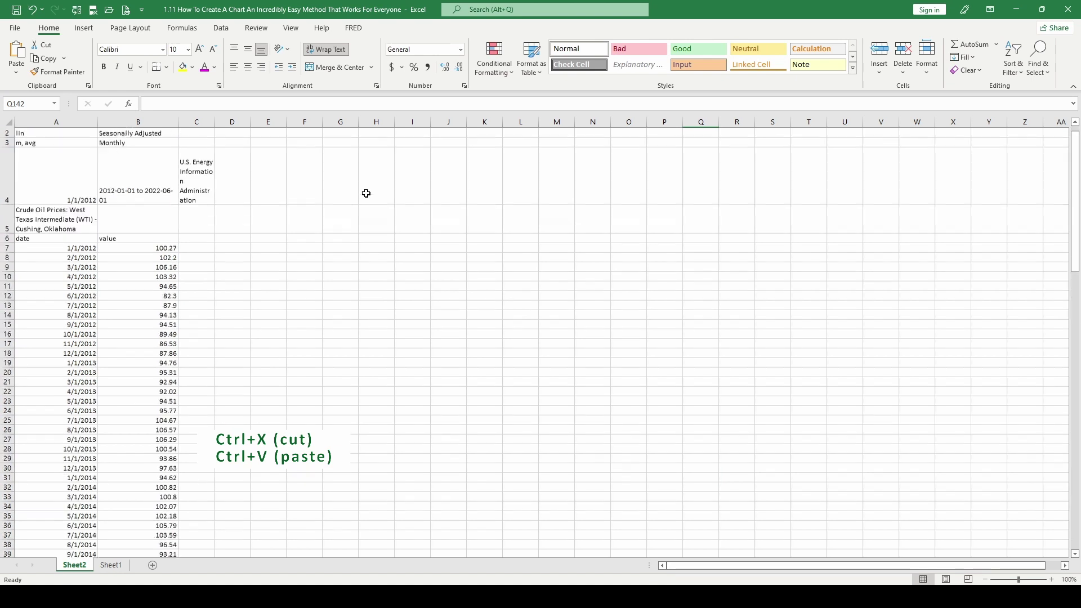
click(318, 247)
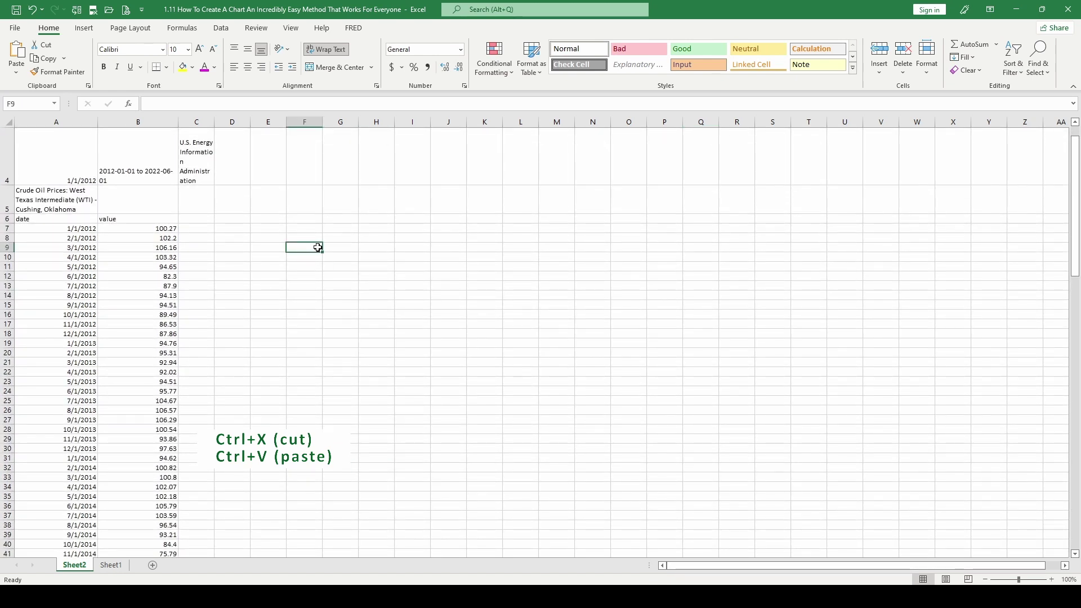
key(ctrl+v)
click(369, 468)
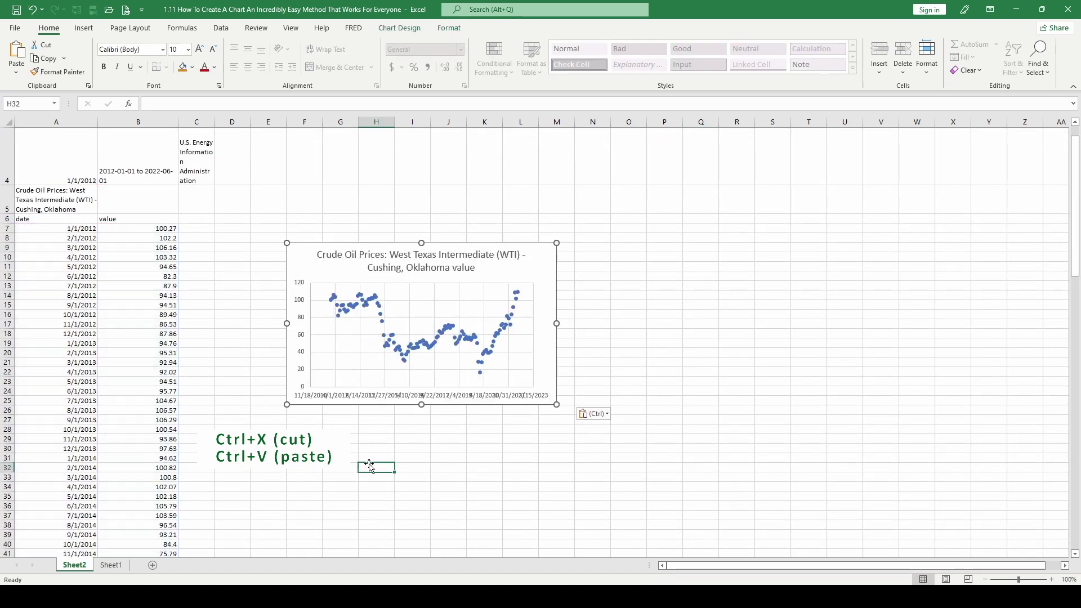
- Enlarge the scatter chart to span about F9 to P34
click(522, 345)
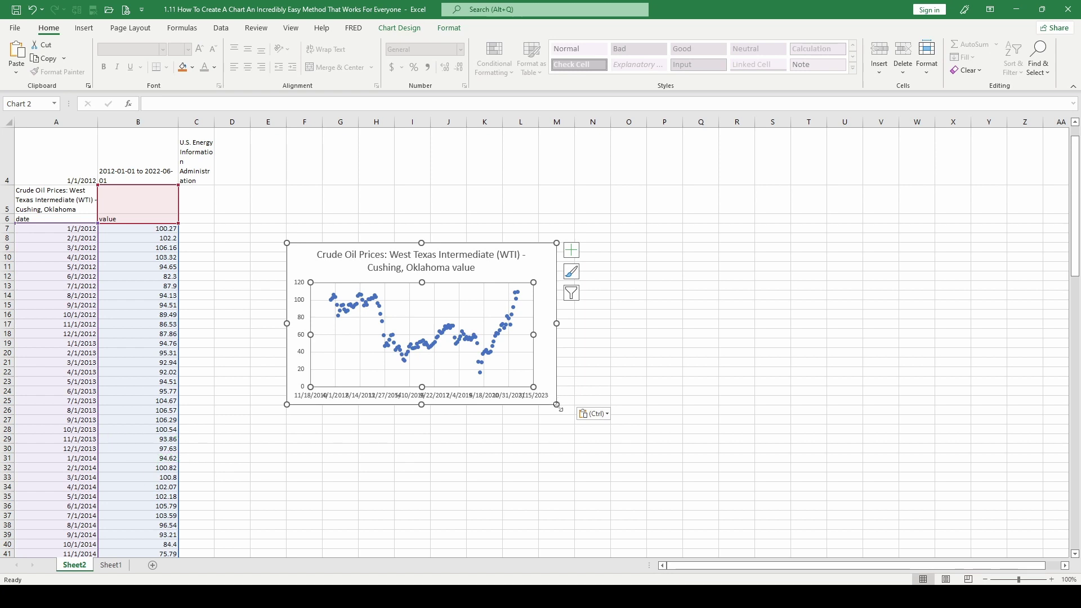
drag(557, 405, 674, 485)
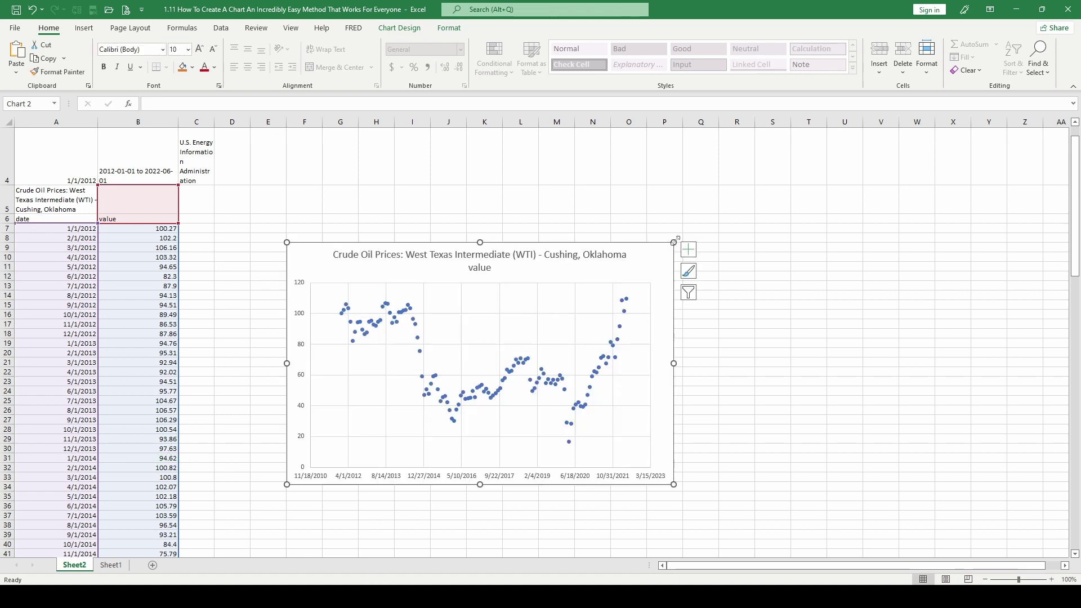
drag(673, 243, 675, 244)
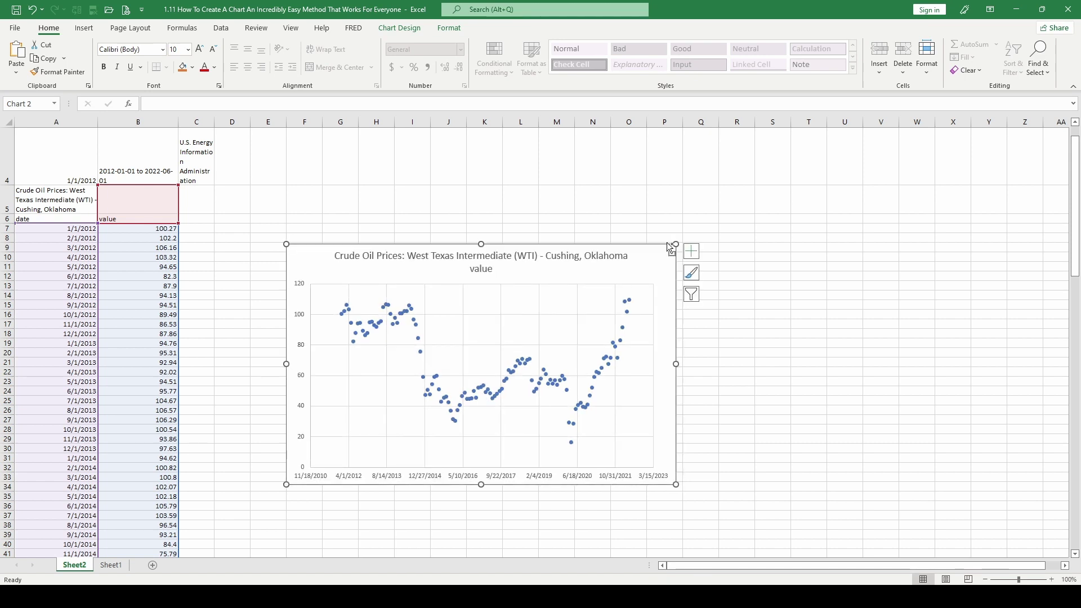
- Examine the chart's plot area, horizontal date axis, vertical value axis and chart area, then deselect the chart
click(466, 413)
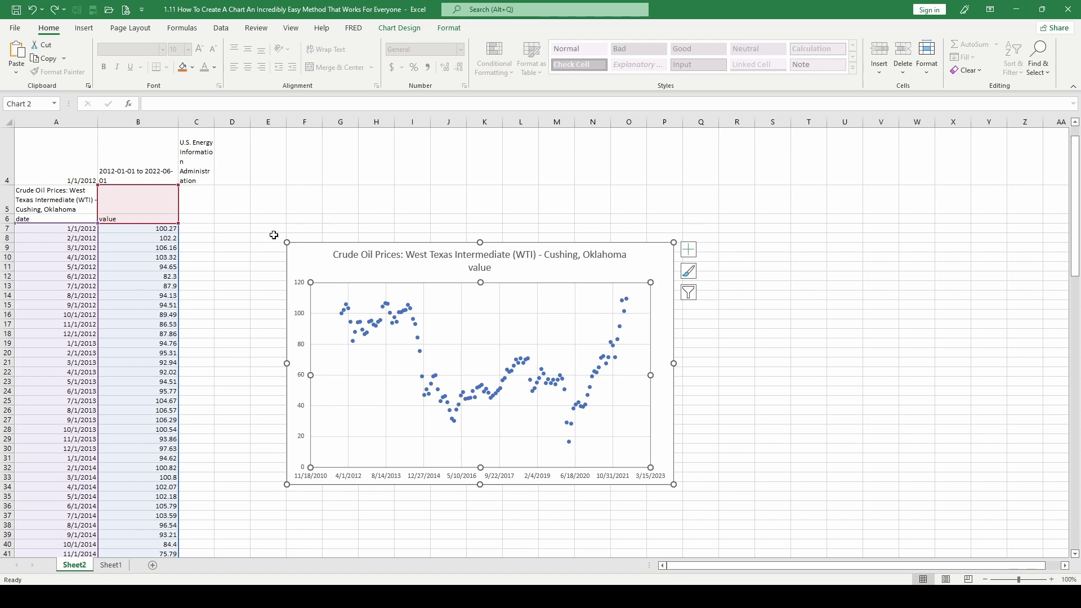
click(495, 480)
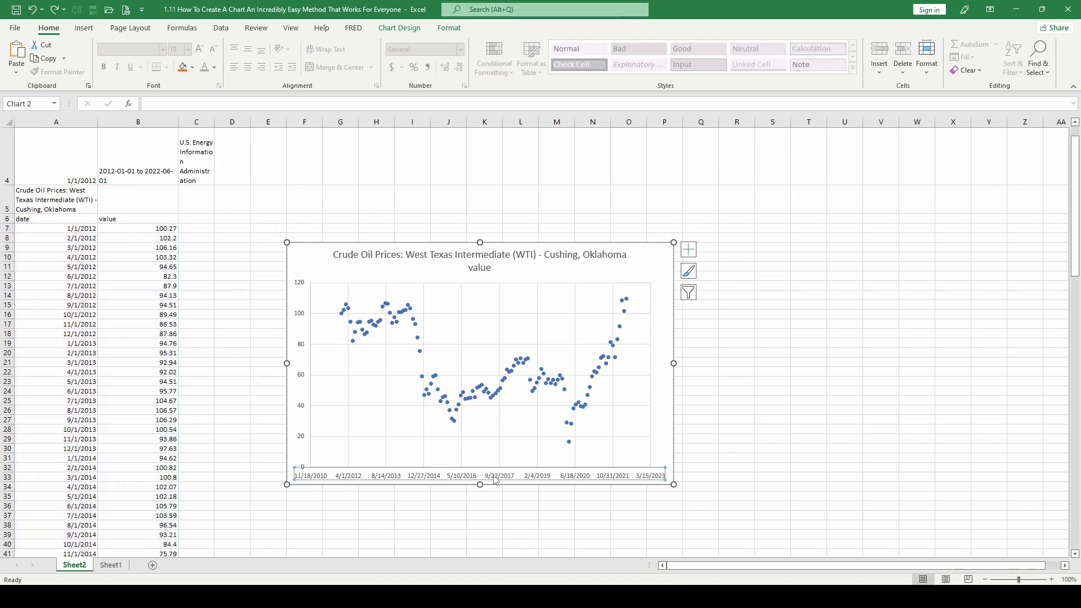
click(299, 288)
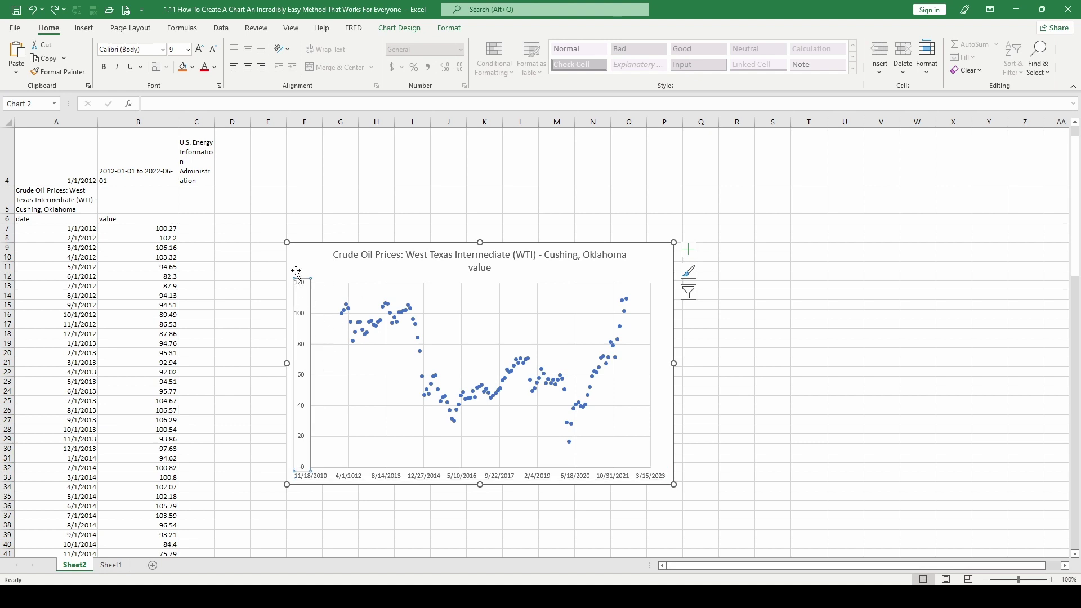
click(351, 479)
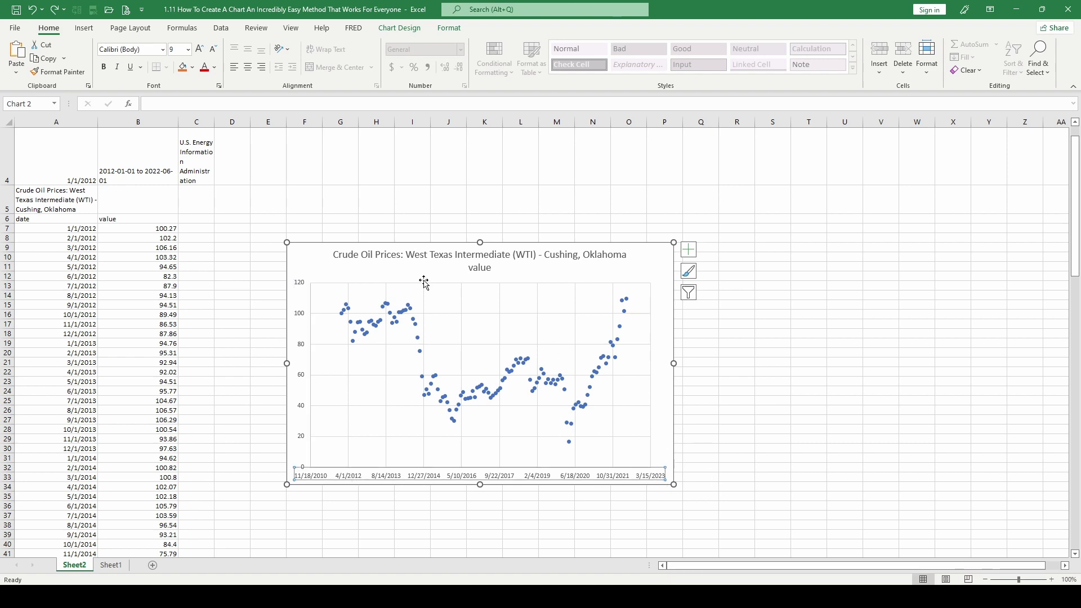
click(648, 266)
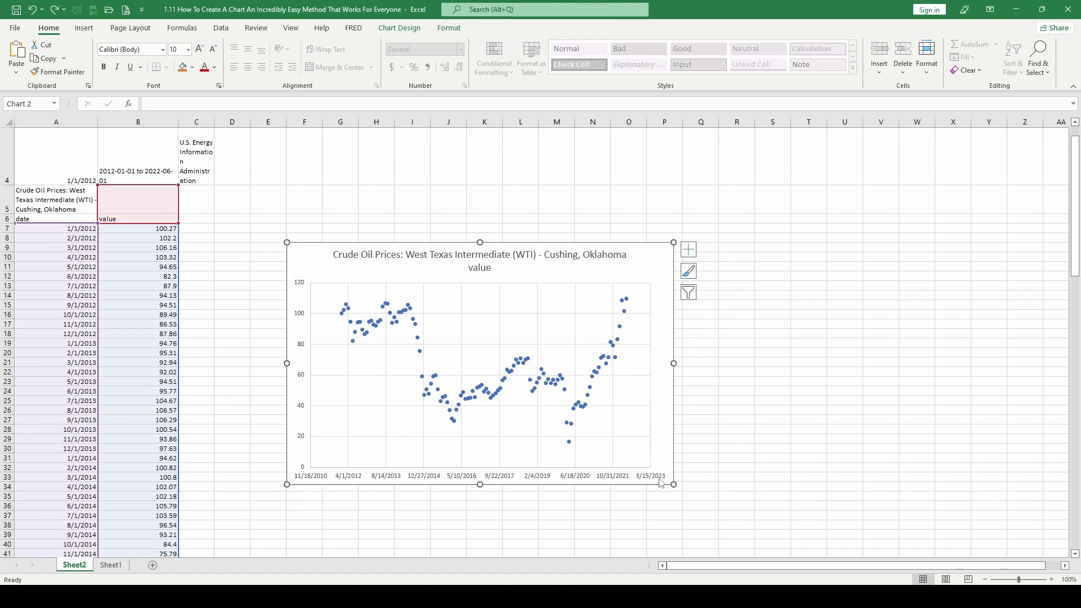
key(Escape)
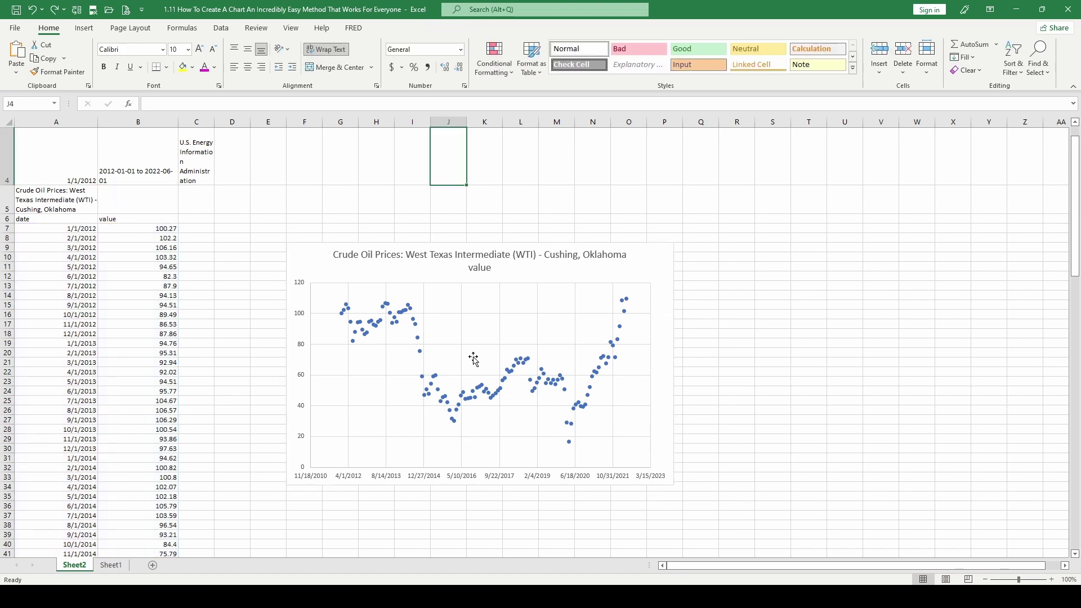
- Select the entire scatter chart by its chart area and delete it
click(474, 361)
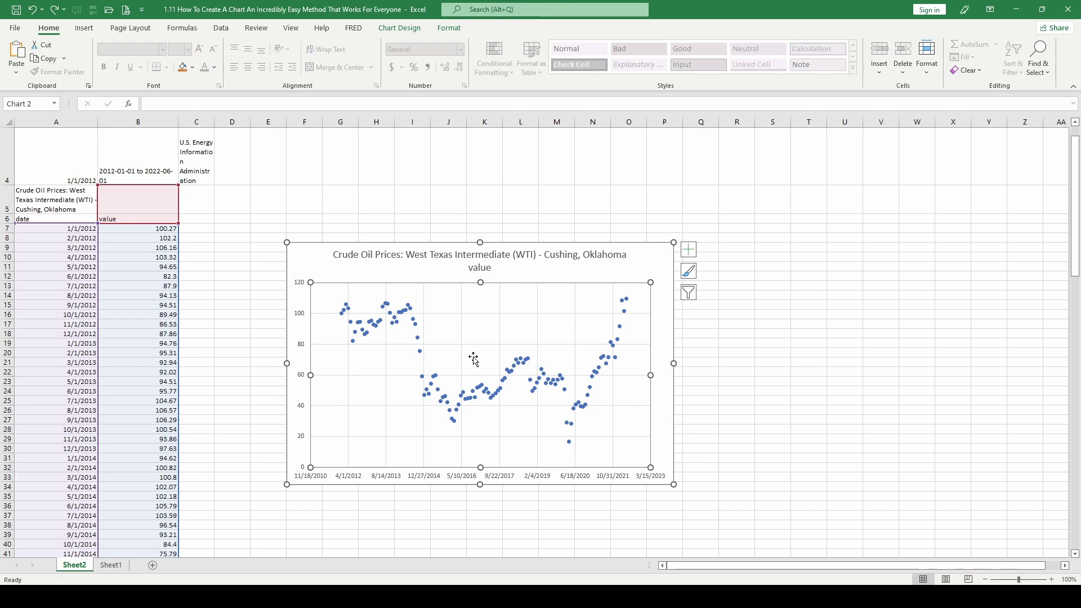
click(551, 244)
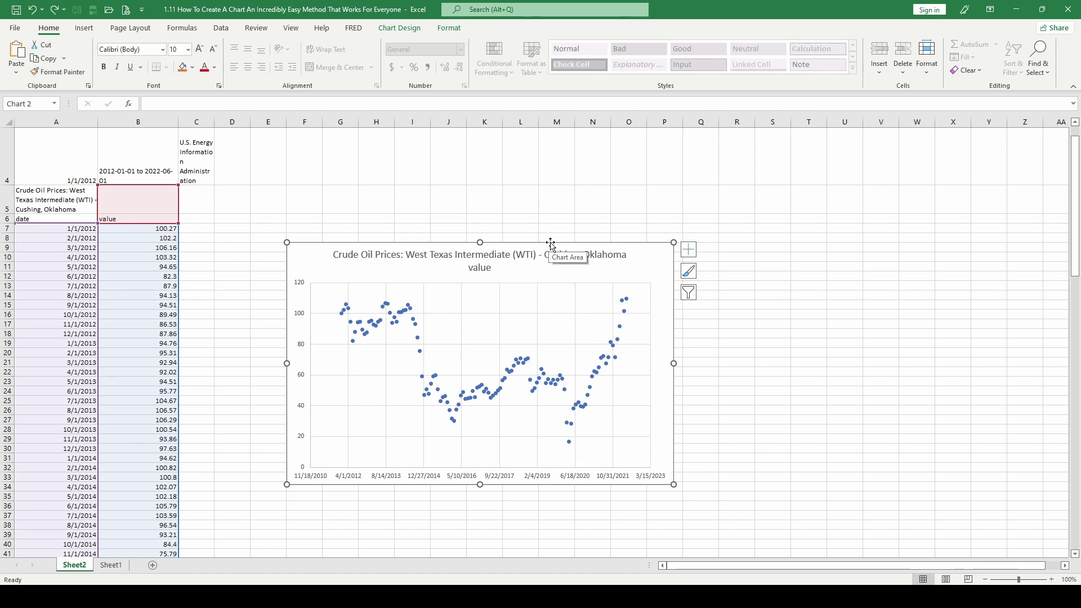
key(Delete)
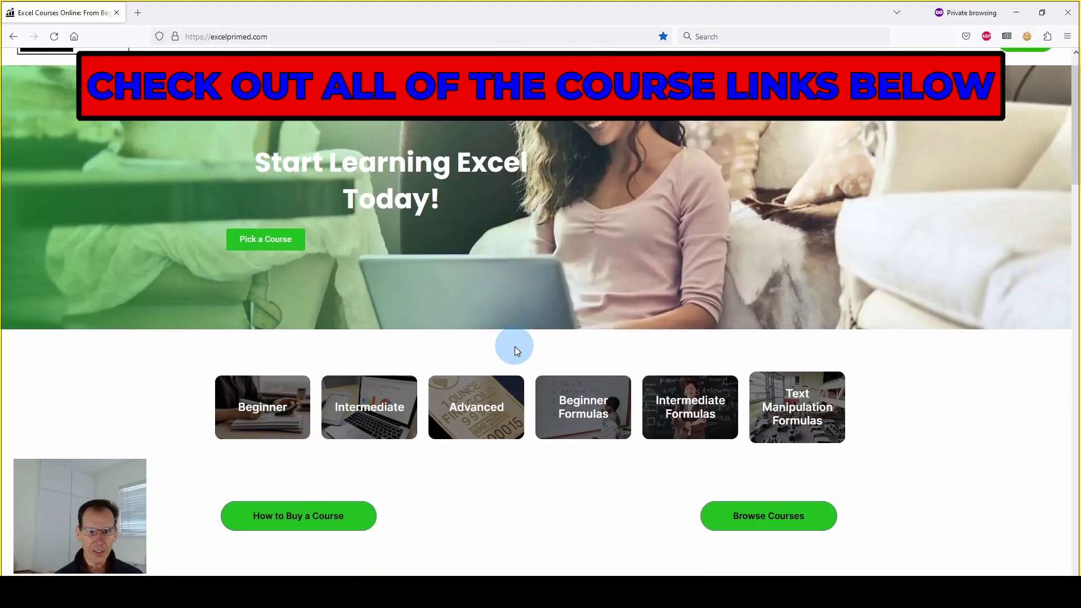
scroll(514, 346, down, 8)
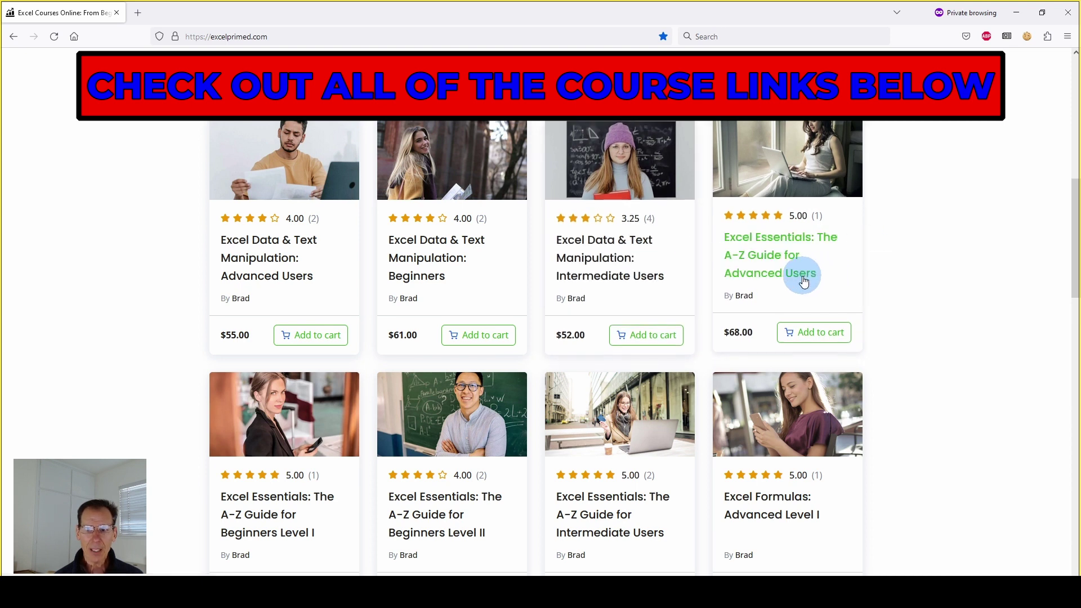
- Look through the Excel courses listed on excelprimed.com in the browser
scroll(374, 403, down, 2)
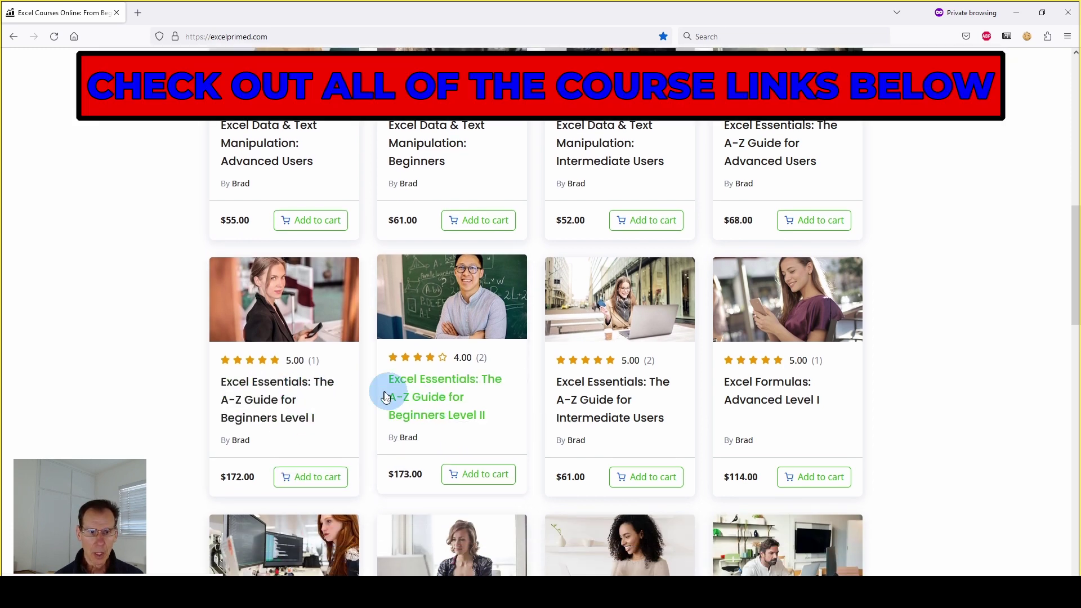
scroll(839, 331, down, 1)
scroll(839, 331, down, 1)
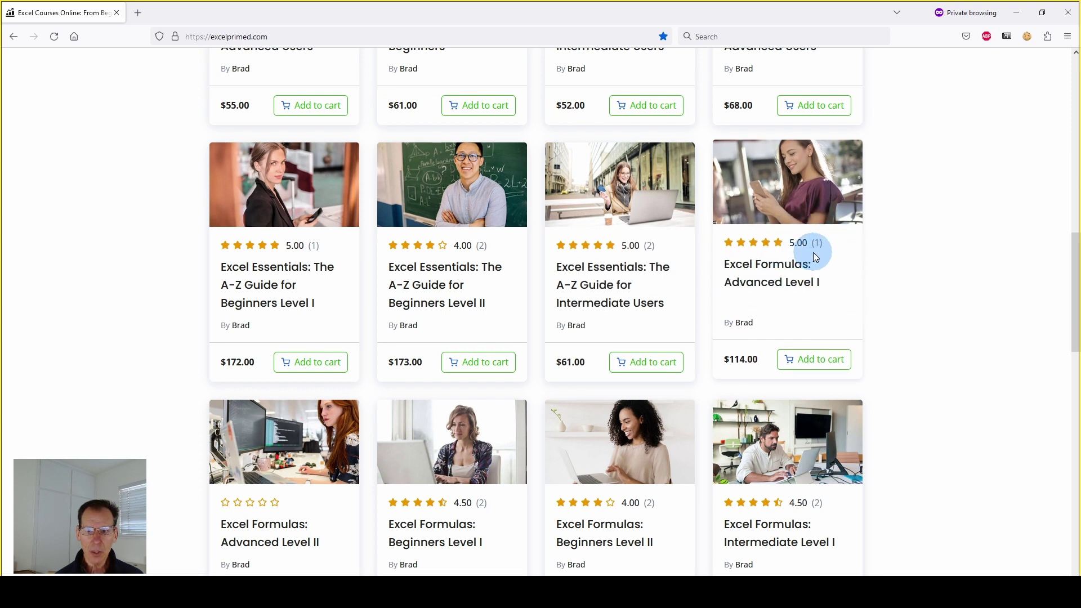
scroll(394, 455, down, 1)
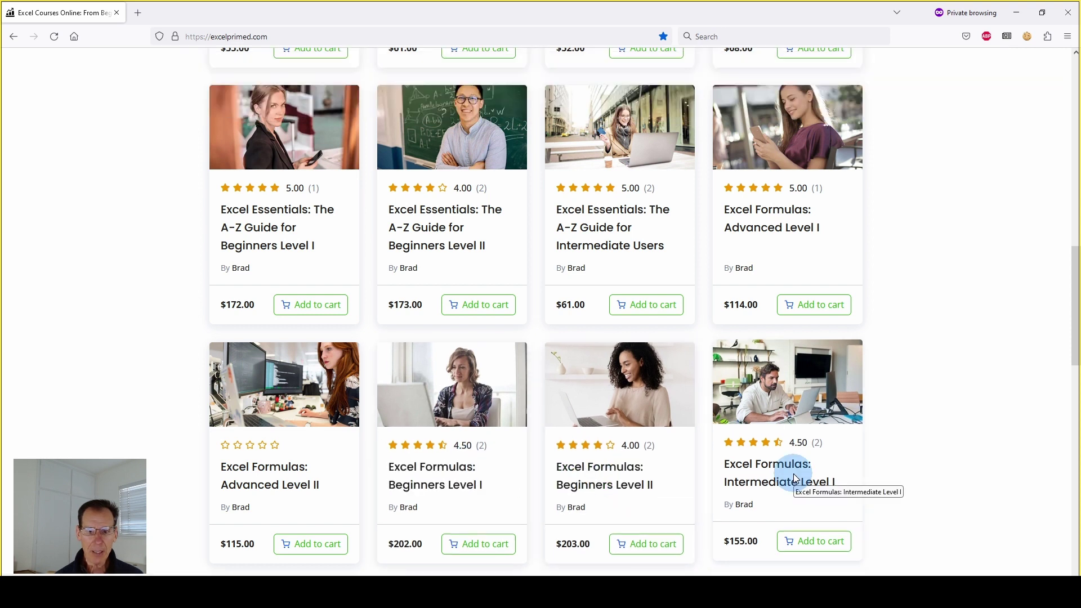
scroll(241, 494, down, 3)
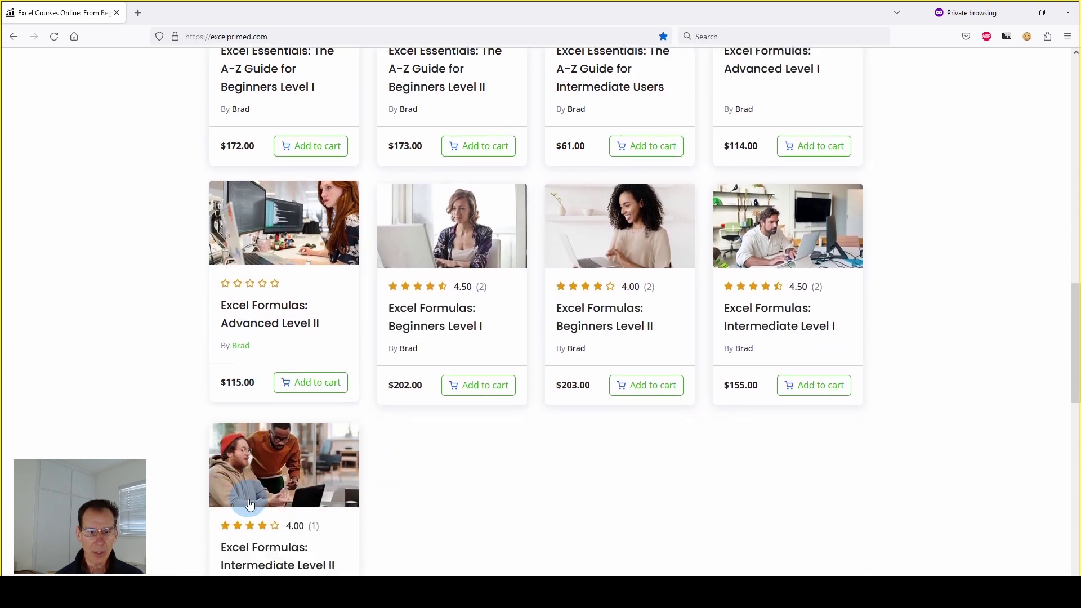
scroll(159, 403, up, 9)
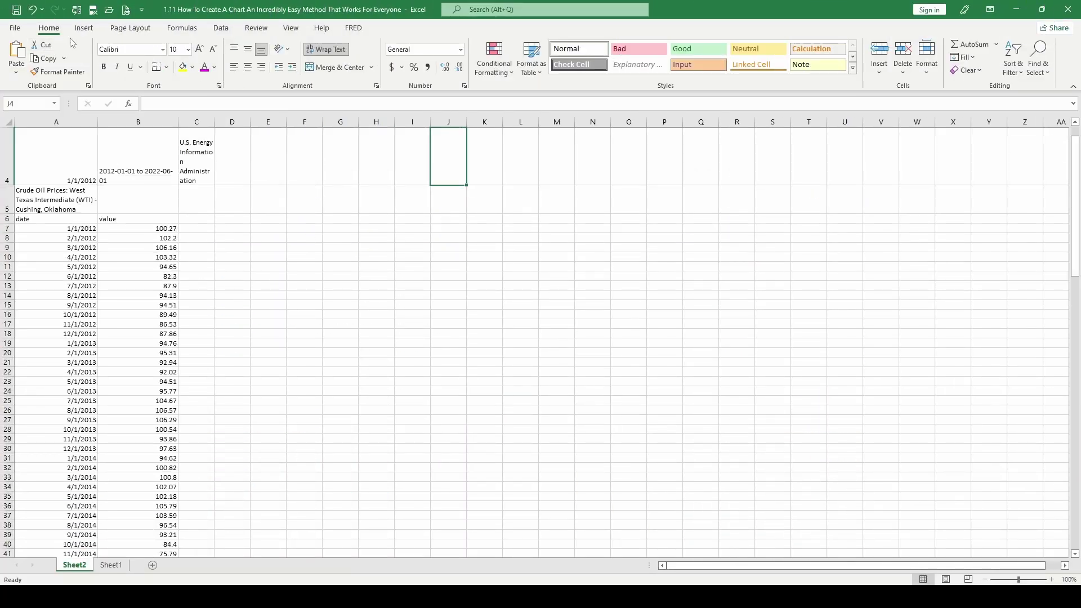
- Try to insert a recommended chart in Excel with the empty cell J4, away from the data, selected
click(84, 28)
click(460, 67)
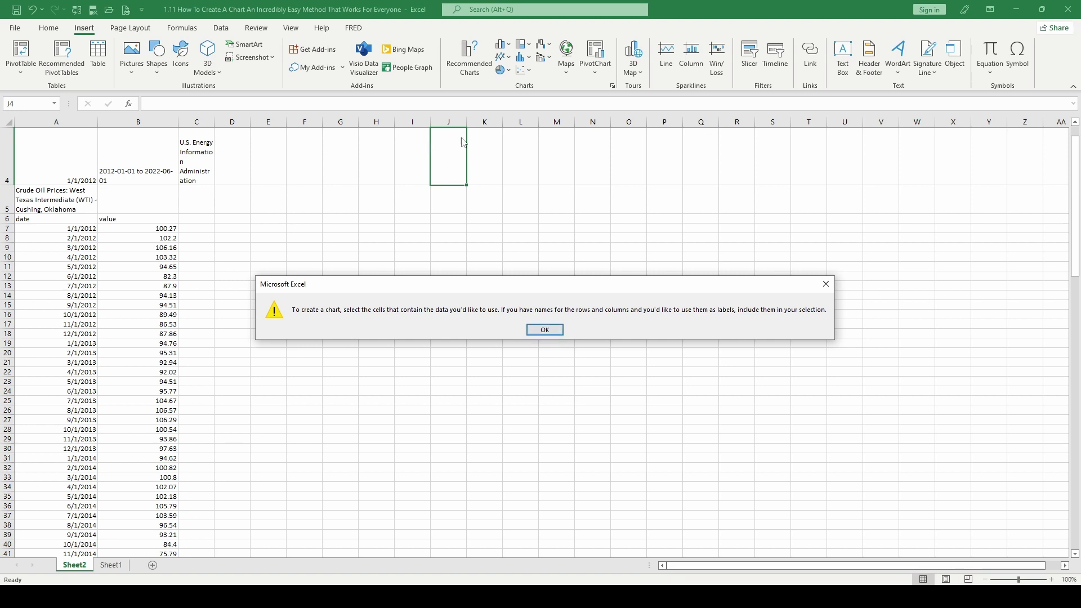
click(545, 330)
- Insert the recommended line chart of the crude oil prices from cell C9 beside the data, and deselect the chart
click(193, 247)
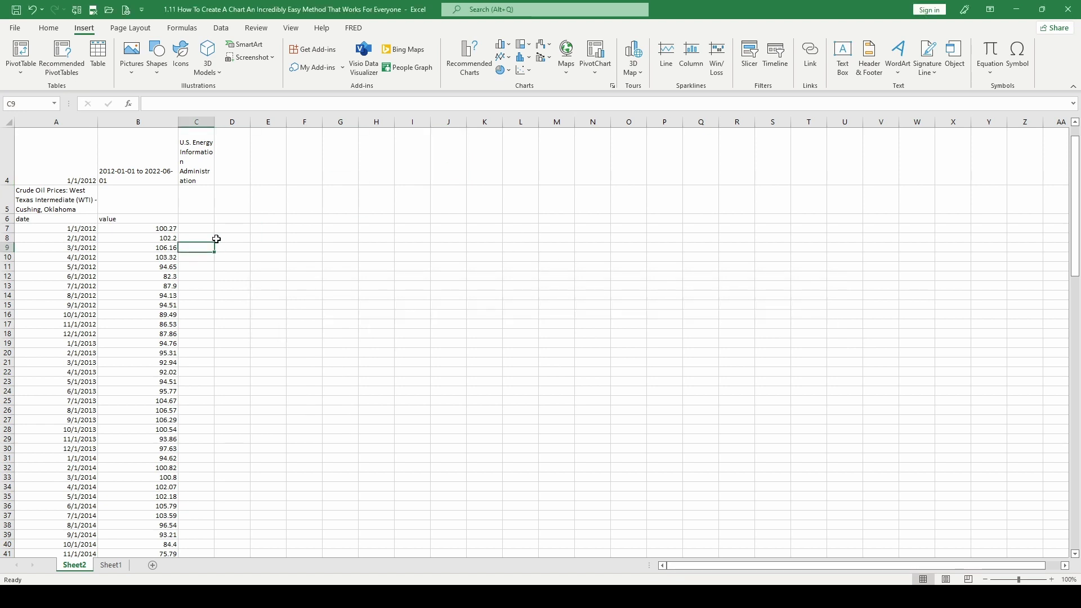
click(469, 71)
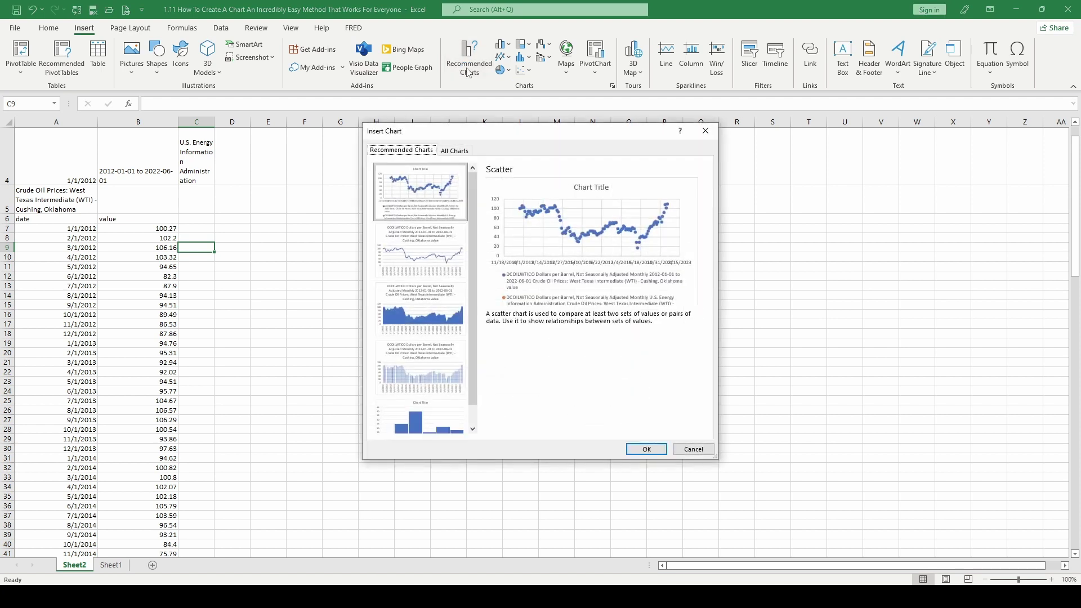
click(420, 248)
key(Return)
click(732, 391)
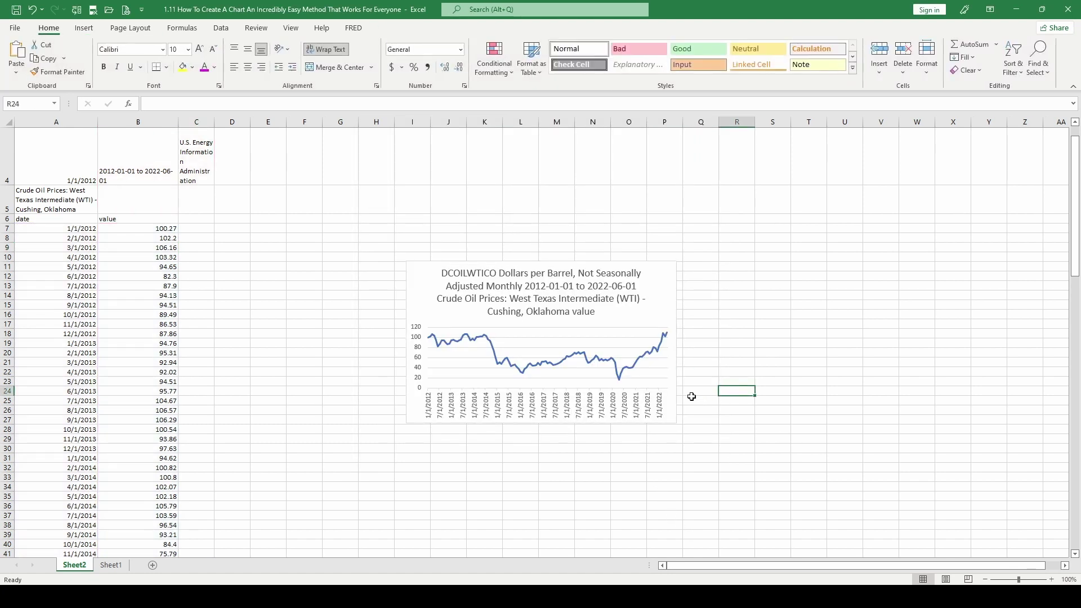
- Enlarge the line chart to span about I4 to T27
click(675, 266)
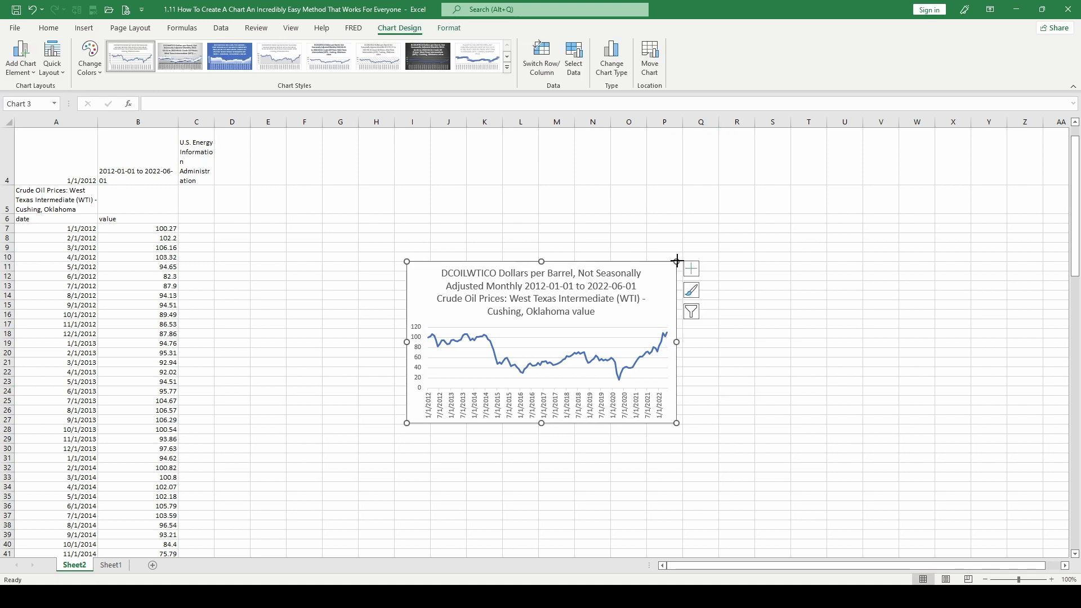
drag(676, 262, 815, 175)
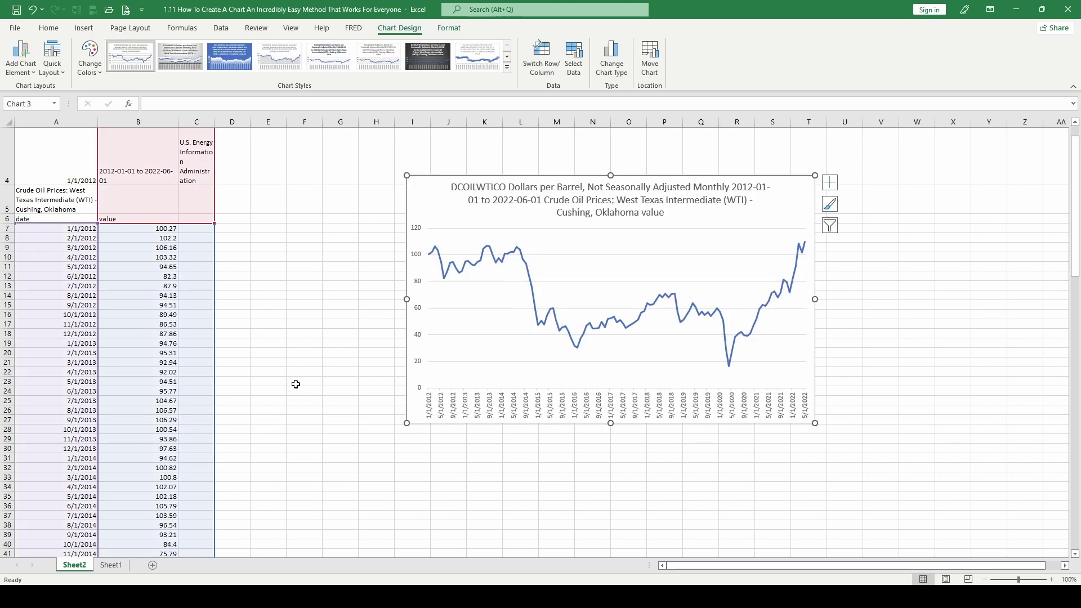